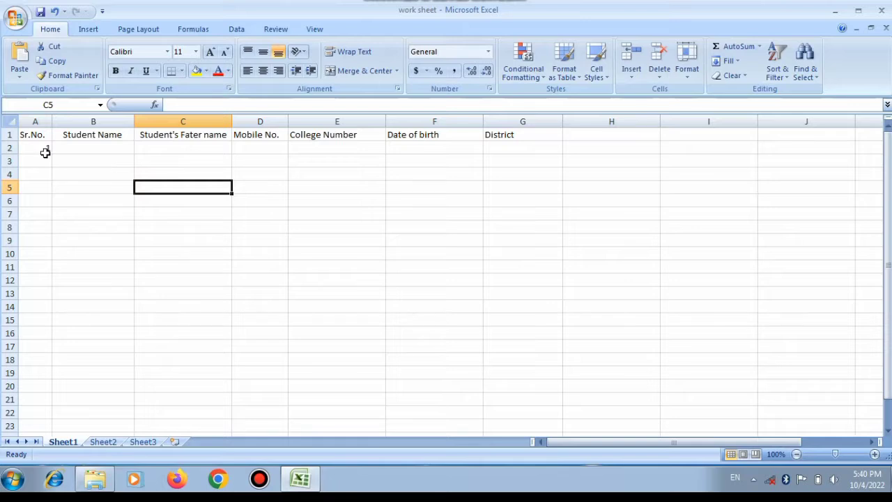
# Step: Try to extend the serial number in A2 down to A12 by filling, and undo the fill
pyautogui.click(44, 150)
pyautogui.moveTo(53, 153); pyautogui.dragTo(58, 294)
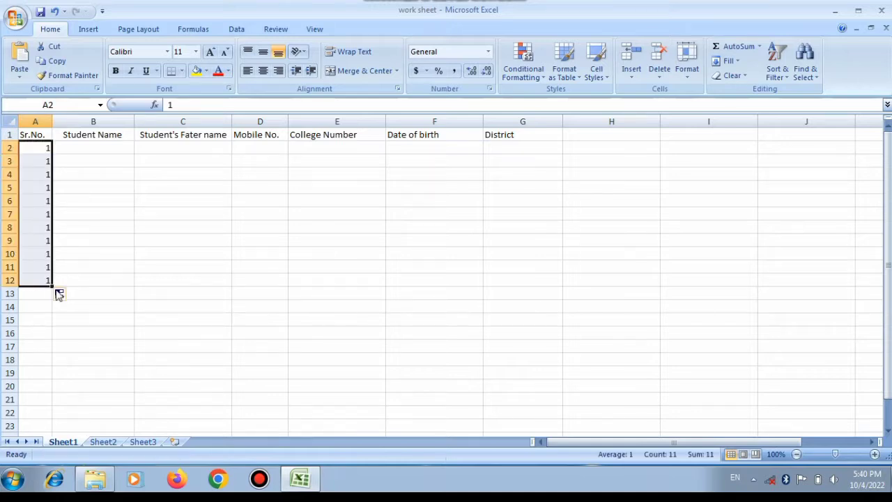
pyautogui.hotkey('ctrl', 'z')
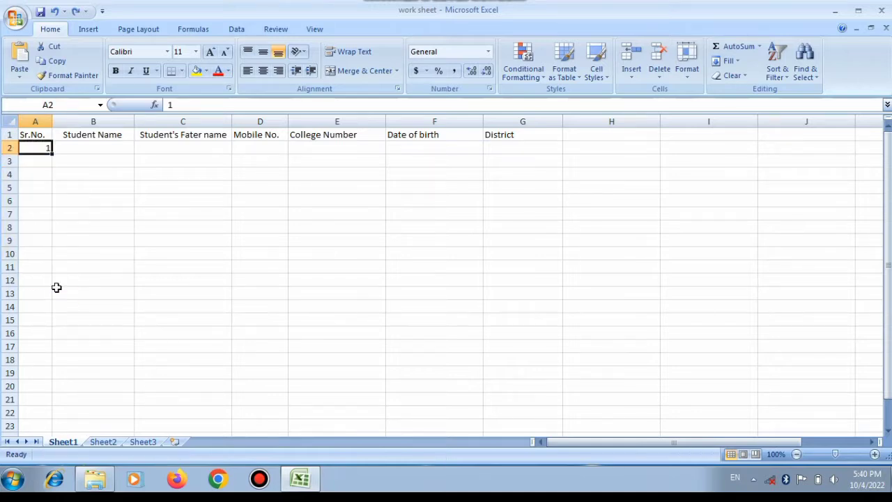
# Step: Enter 2 in A3 and fill the series from A2:A3 down to A18 so the serial numbers run from 1 to 17
pyautogui.click(42, 162)
pyautogui.write('2')
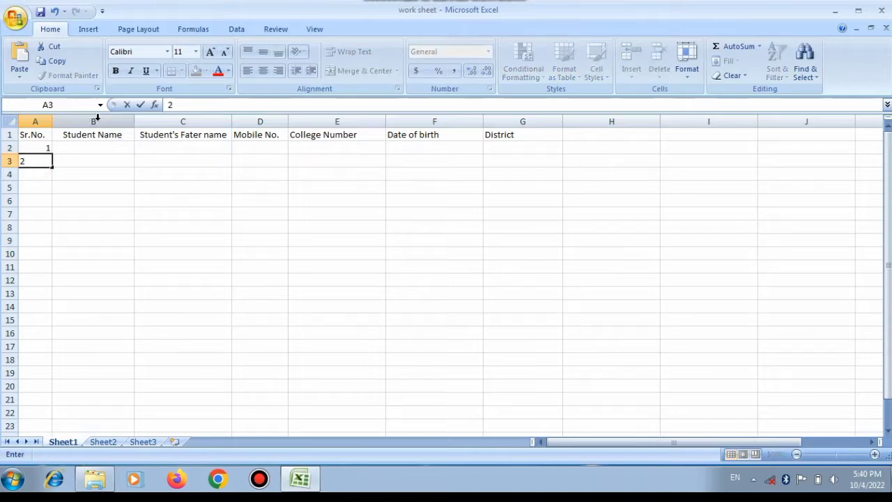
pyautogui.click(113, 174)
pyautogui.moveTo(42, 148); pyautogui.dragTo(47, 367)
pyautogui.click(100, 332)
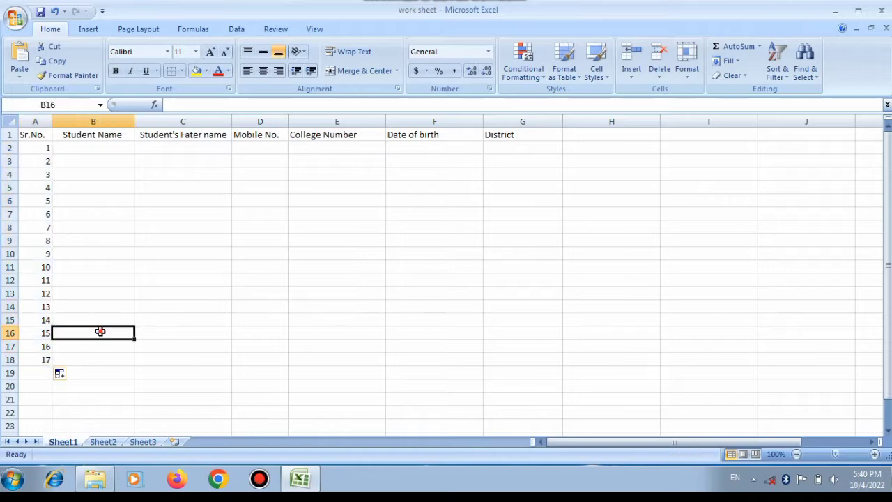
pyautogui.click(44, 344)
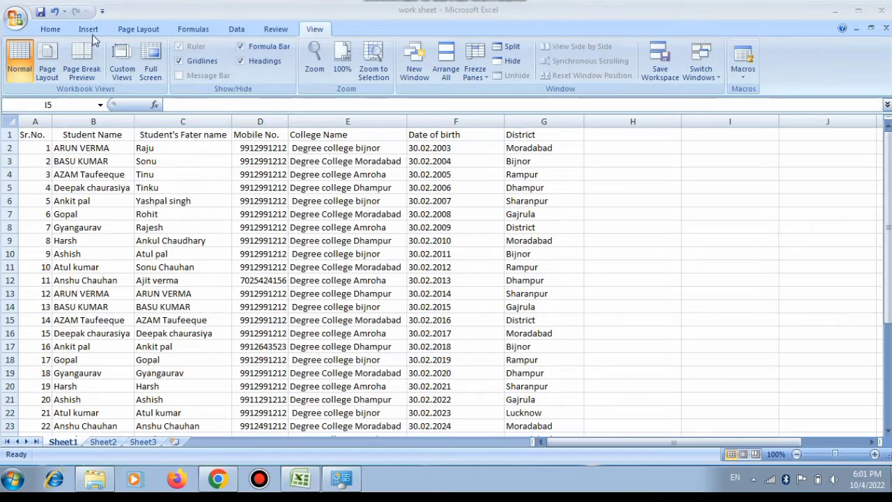
# Step: Apply All Borders to the entire student table, A1:G34
pyautogui.click(61, 32)
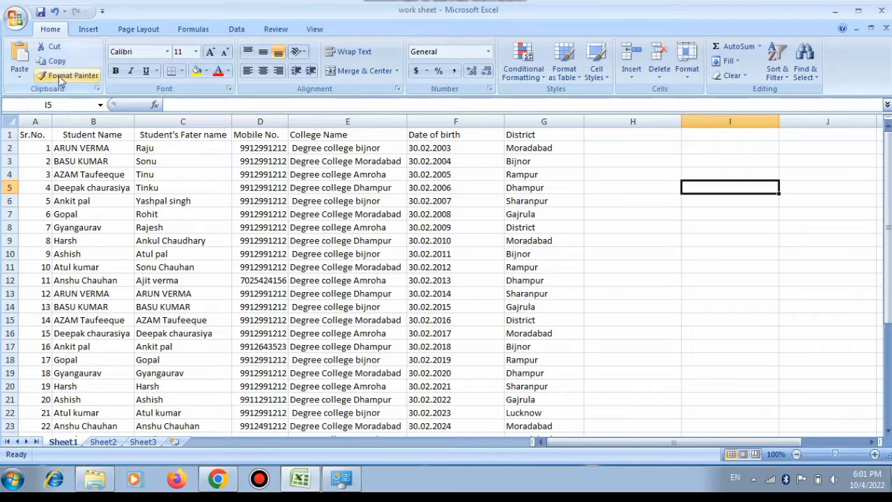
pyautogui.moveTo(27, 133); pyautogui.dragTo(550, 382)
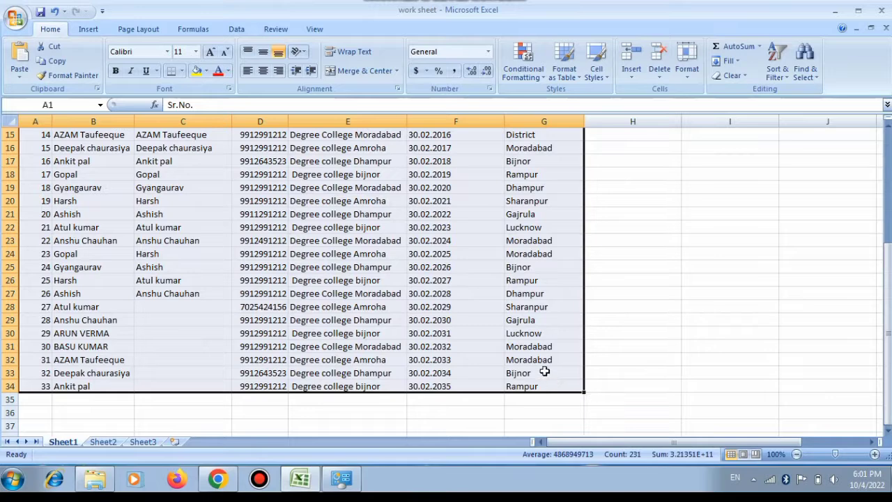
pyautogui.click(182, 72)
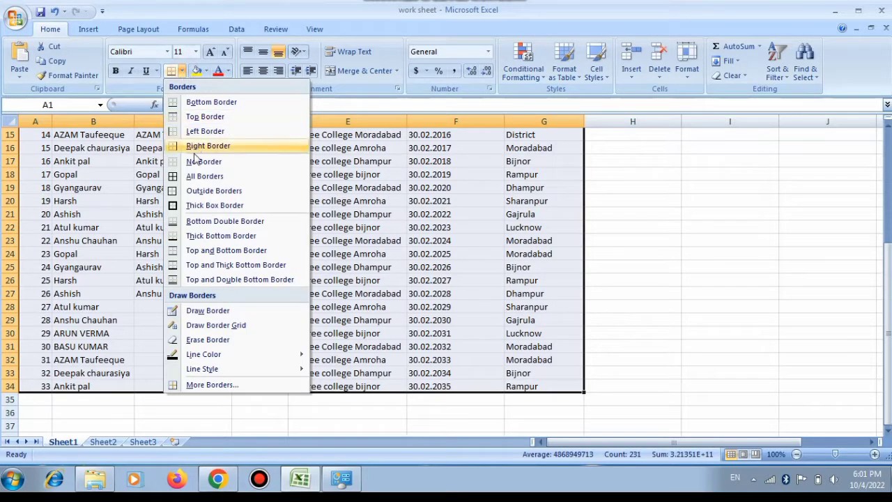
pyautogui.scroll(5, 202, 179)
pyautogui.click(201, 177)
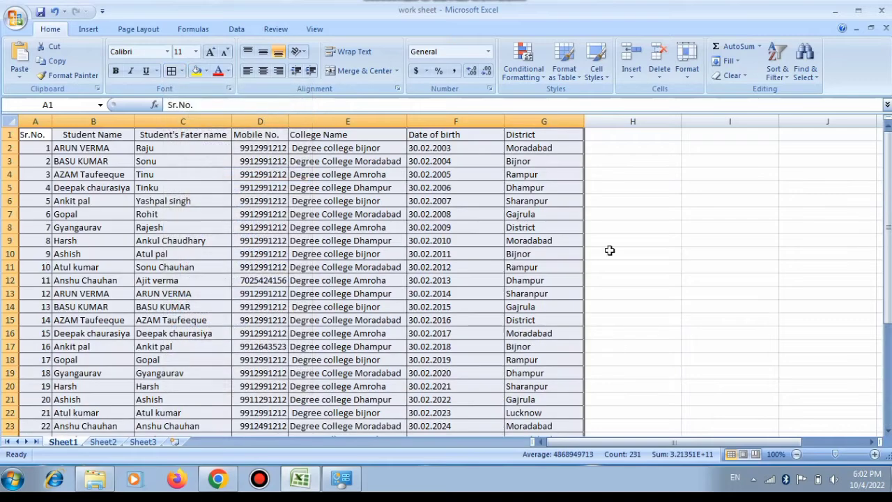
pyautogui.click(687, 264)
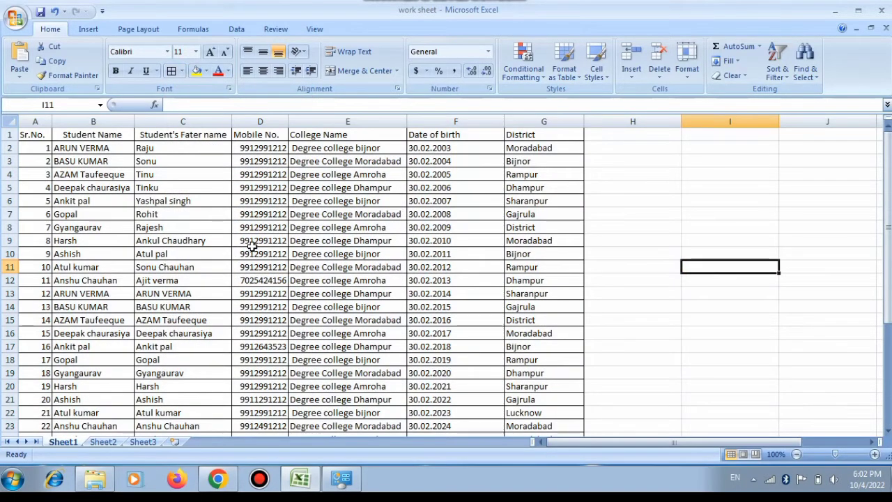
# Step: Make the header row A1:G1 of the student table bold
pyautogui.scroll(-1, 394, 314)
pyautogui.scroll(1, 394, 314)
pyautogui.moveTo(23, 136); pyautogui.dragTo(543, 136)
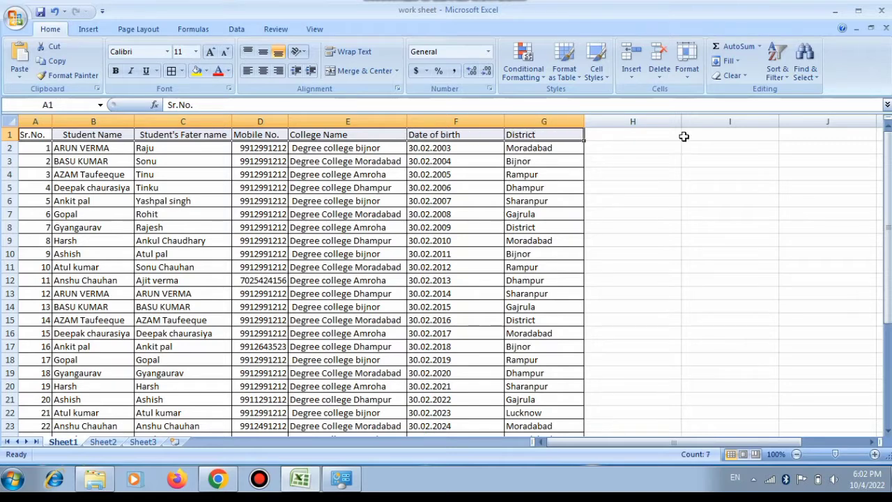
pyautogui.click(115, 70)
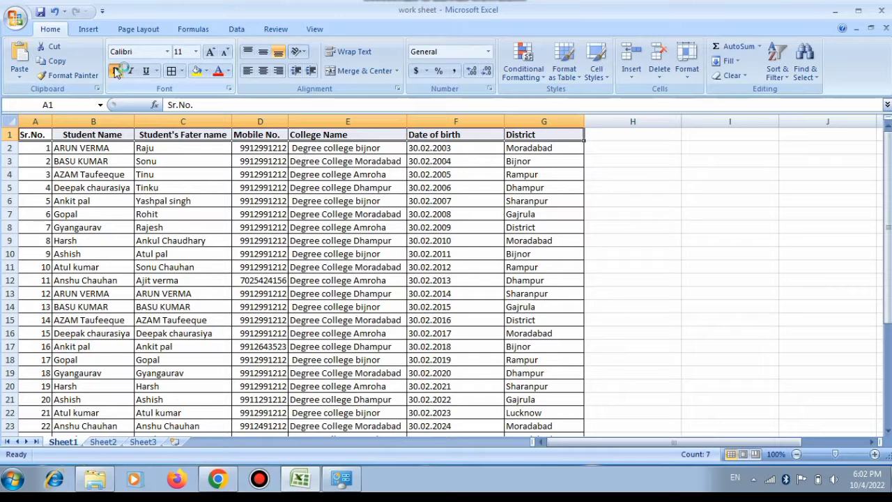
pyautogui.click(675, 241)
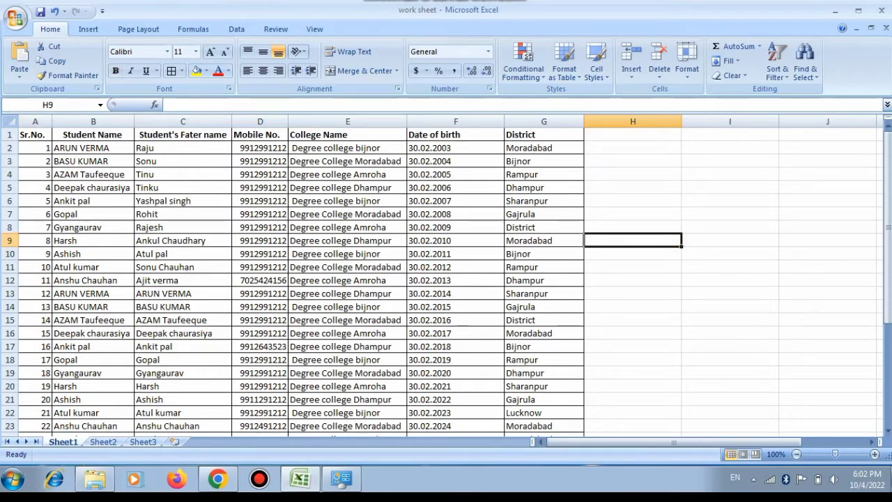
# Step: Look through the student table down to its last rows and back, checking whether the column headings stay in view
pyautogui.scroll(-5, 425, 175)
pyautogui.scroll(5, 424, 195)
pyautogui.scroll(-7, 446, 203)
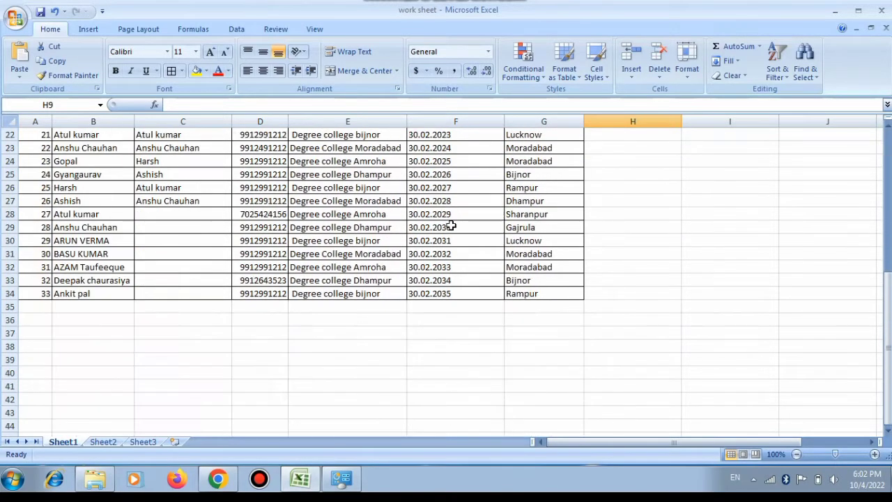
pyautogui.scroll(6, 449, 209)
pyautogui.scroll(-5, 443, 174)
pyautogui.scroll(6, 441, 171)
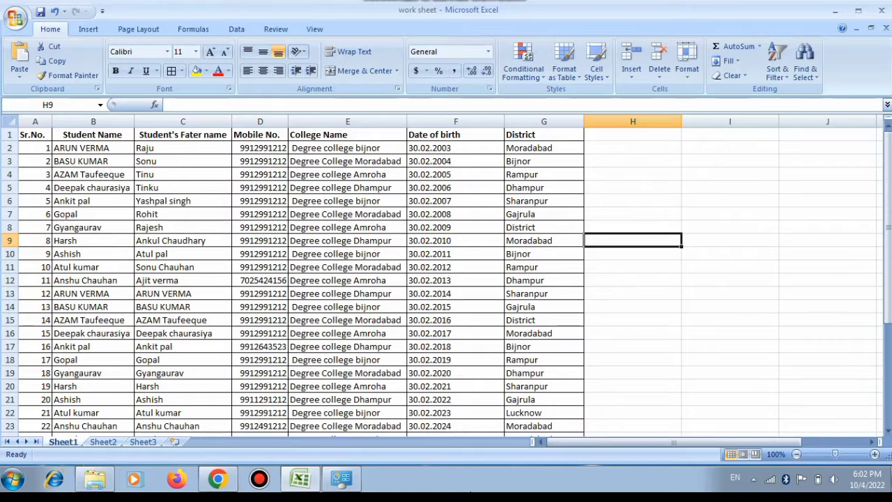
pyautogui.scroll(-19, 439, 313)
pyautogui.scroll(8, 441, 272)
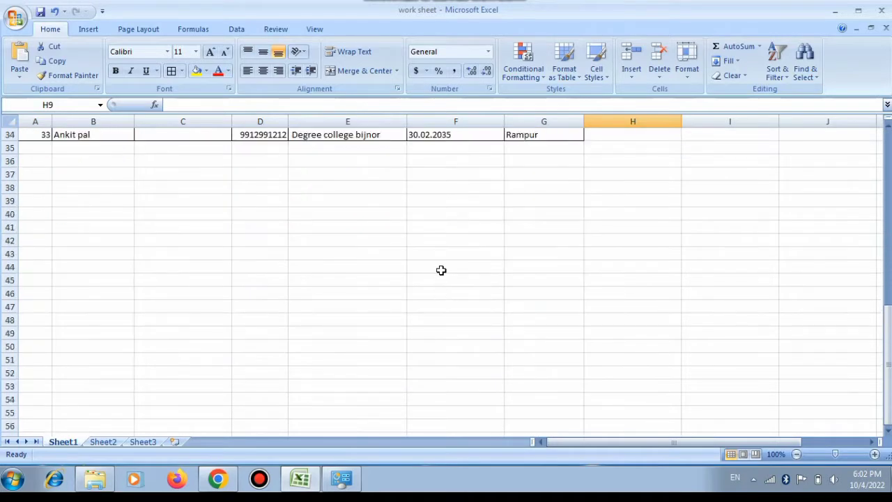
pyautogui.scroll(5, 441, 271)
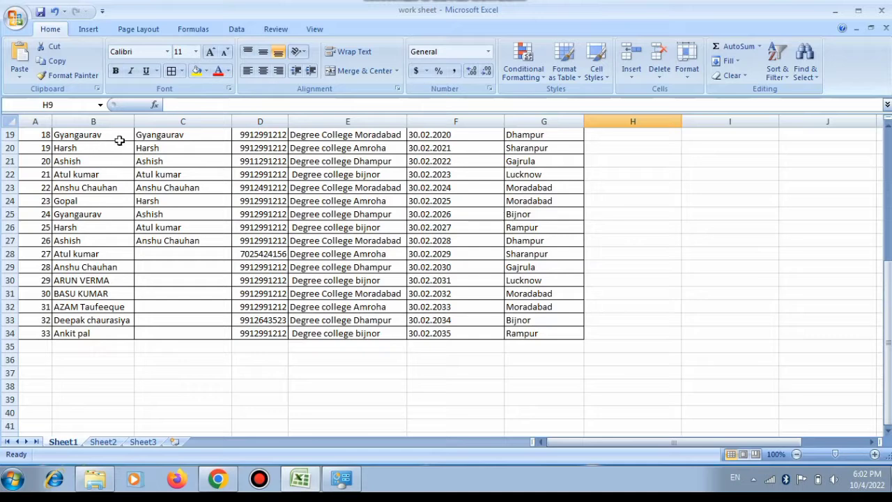
pyautogui.scroll(-1, 93, 143)
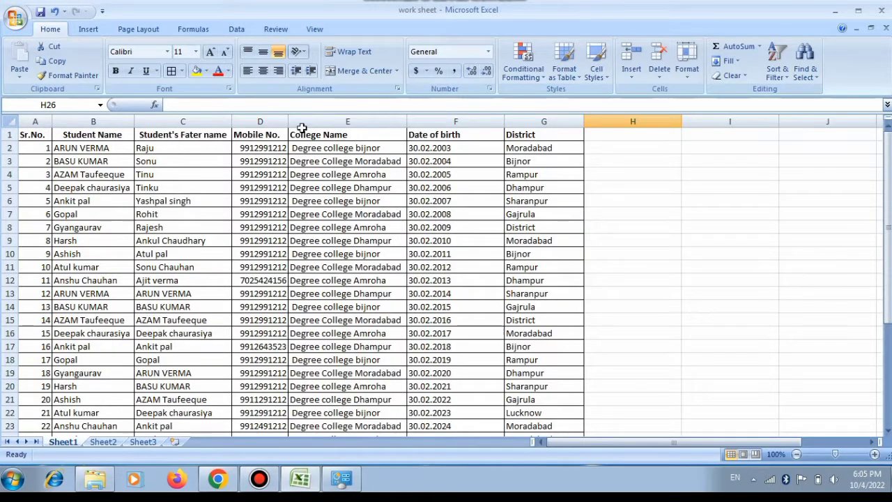
# Step: Select header row 1 and freeze the top row of the sheet
pyautogui.click(4, 134)
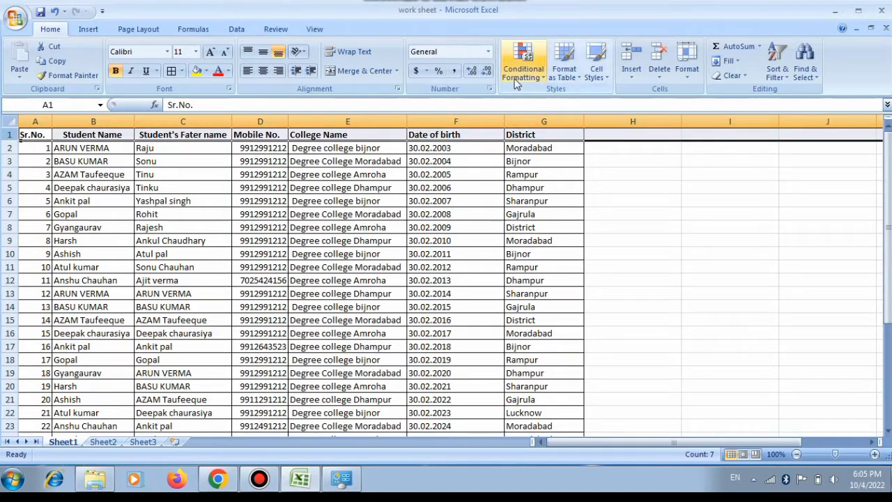
pyautogui.click(275, 29)
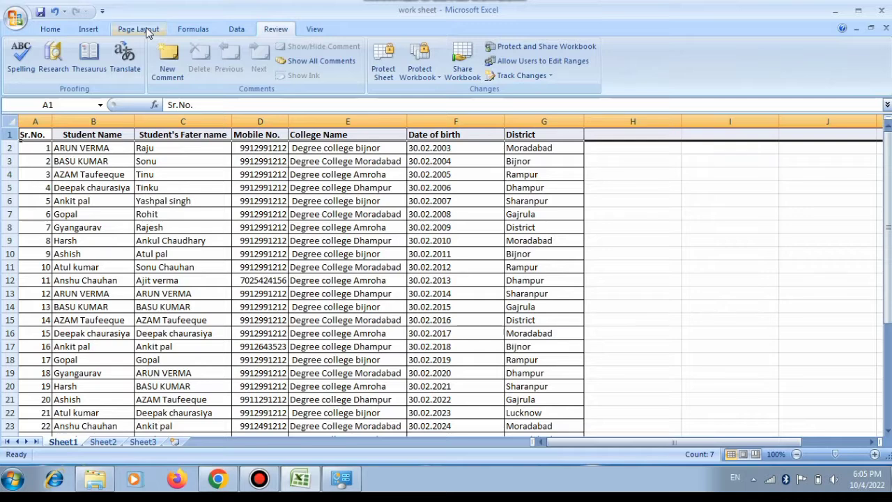
pyautogui.click(140, 29)
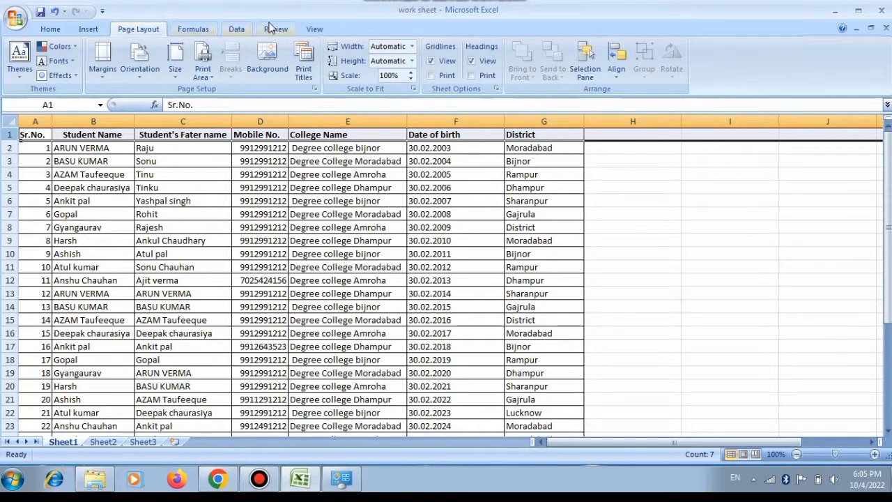
pyautogui.click(314, 29)
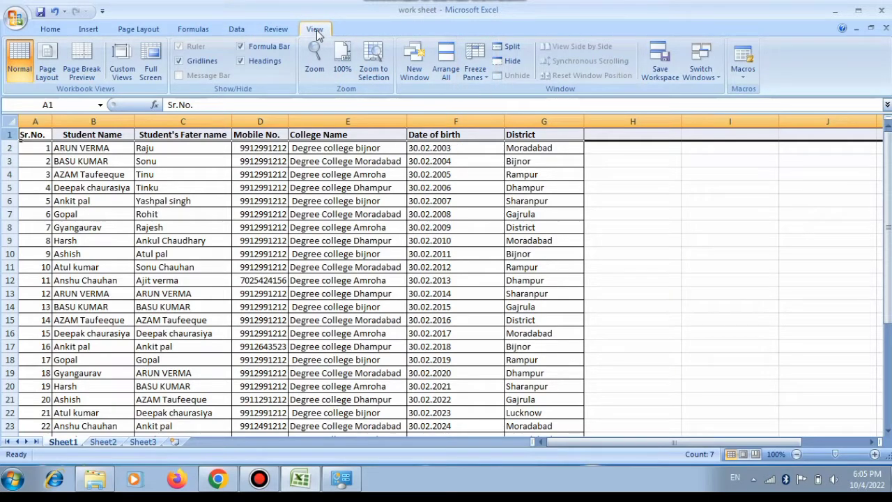
pyautogui.click(472, 78)
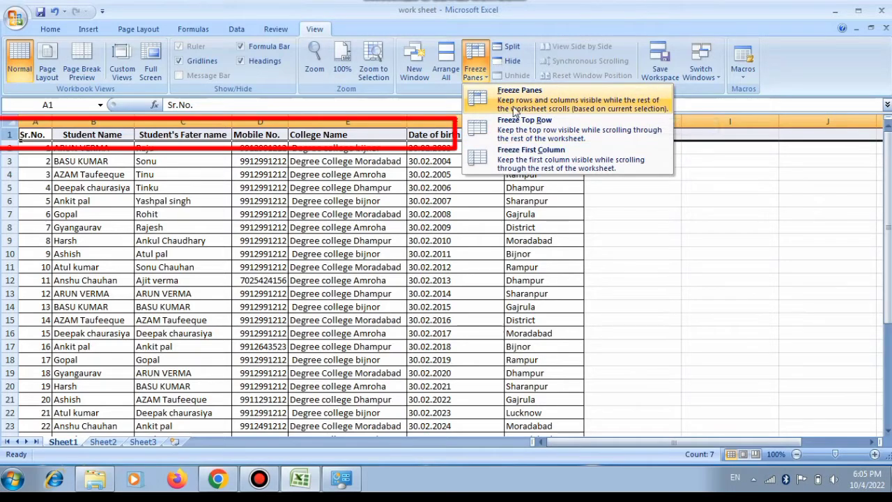
pyautogui.click(533, 136)
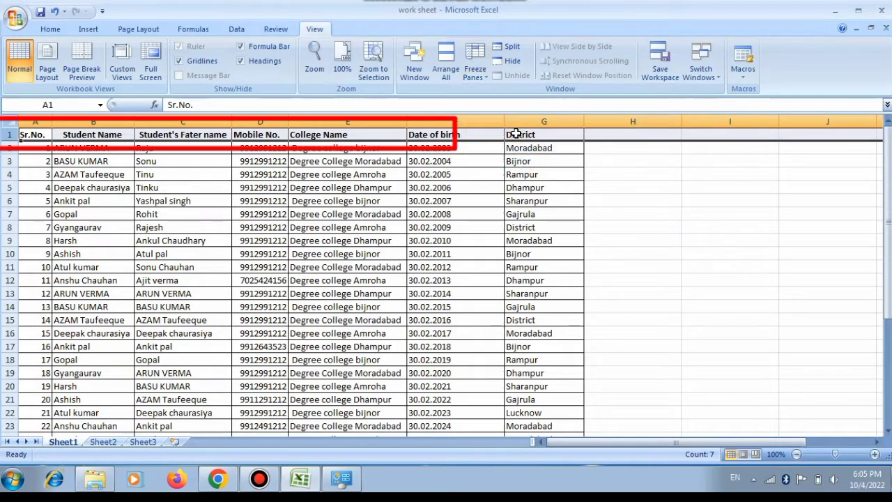
# Step: Go through the student rows from start to end and check how the frozen header row behaves
pyautogui.click(541, 174)
pyautogui.scroll(-6, 335, 259)
pyautogui.scroll(-4, 336, 259)
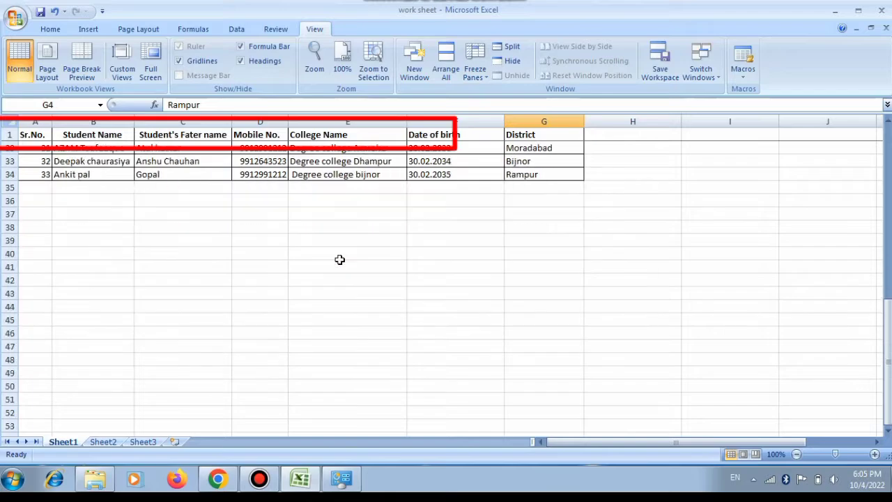
pyautogui.scroll(10, 341, 259)
pyautogui.scroll(-5, 346, 259)
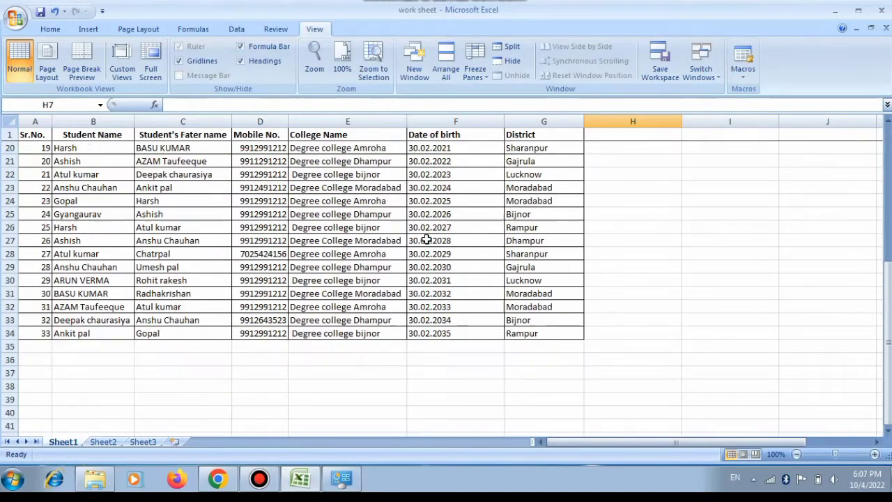
pyautogui.scroll(6, 426, 239)
pyautogui.scroll(-4, 426, 234)
pyautogui.scroll(4, 431, 215)
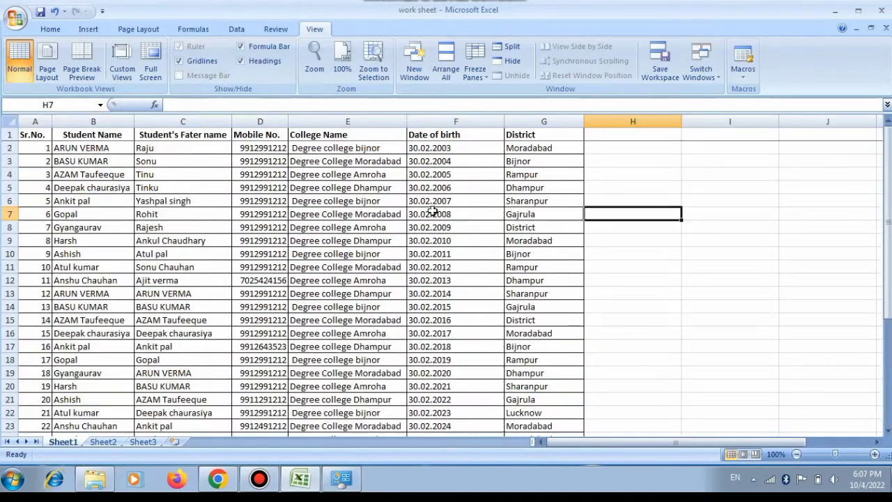
# Step: Unfreeze the panes and check how the header row behaves while going through the table
pyautogui.click(474, 68)
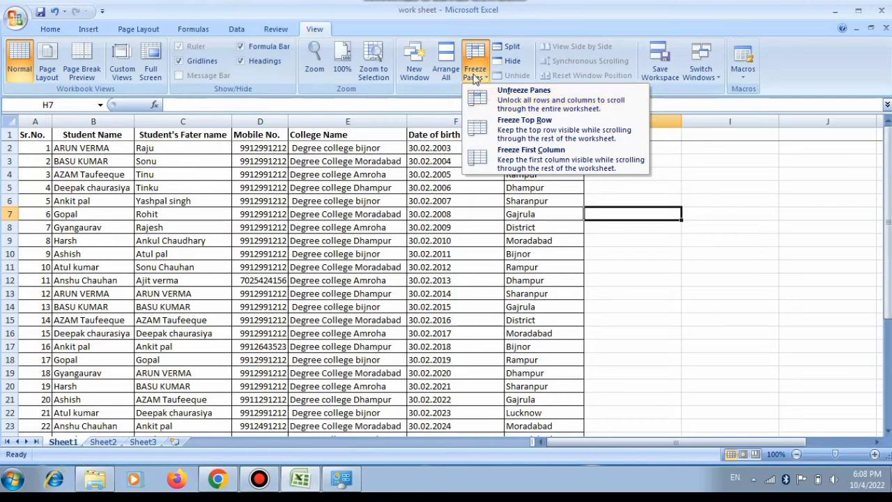
pyautogui.click(512, 101)
pyautogui.scroll(-6, 440, 156)
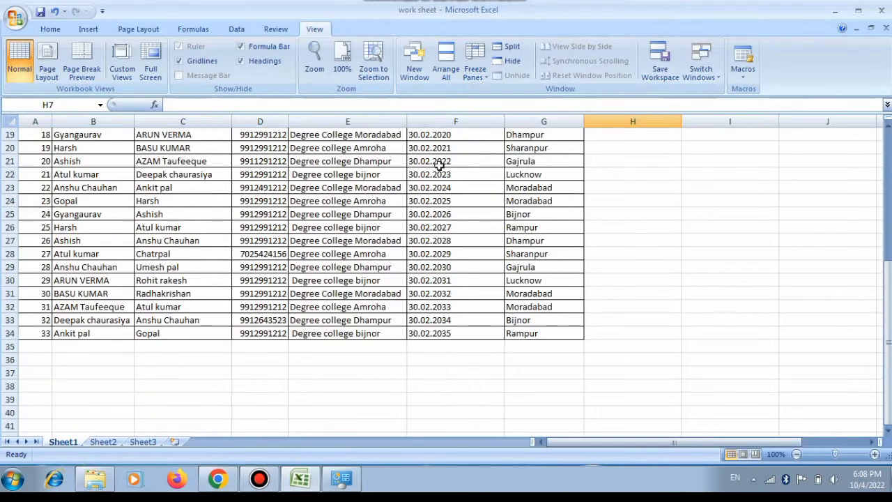
pyautogui.scroll(-1, 441, 158)
pyautogui.scroll(1, 440, 161)
pyautogui.scroll(6, 440, 161)
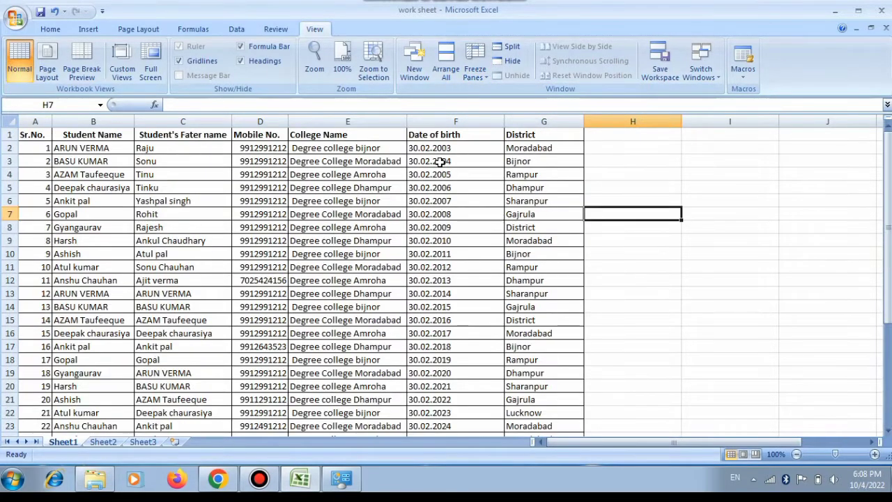
# Step: Freeze the top row of the sheet again and check it against the lower rows
pyautogui.click(474, 66)
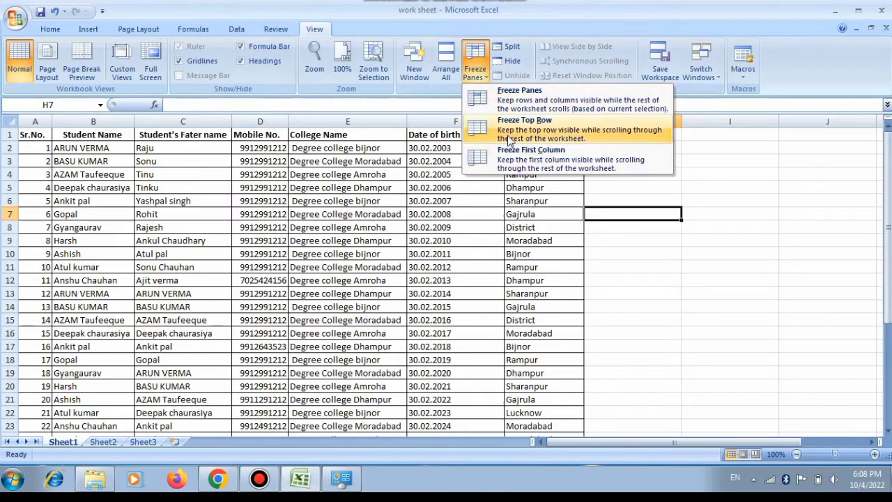
pyautogui.click(524, 121)
pyautogui.scroll(-4, 427, 173)
pyautogui.scroll(4, 428, 173)
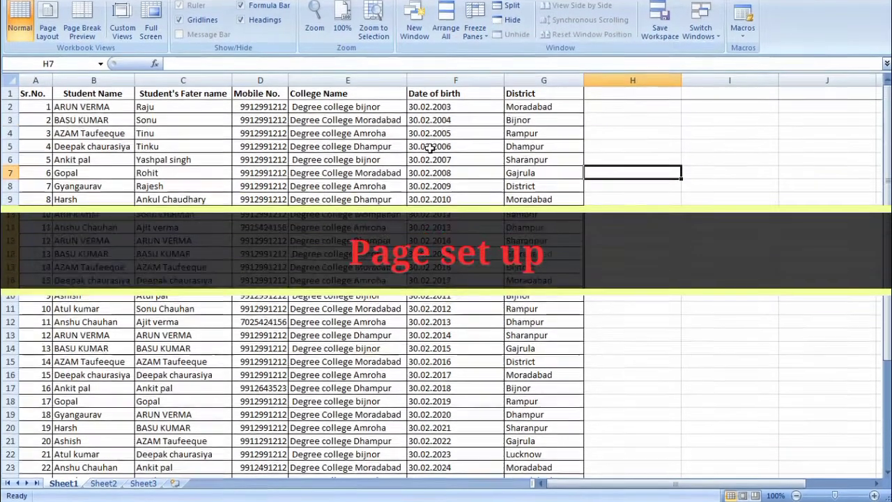
# Step: Select the whole student table A1:G34, check its page breaks in Page Break Preview and return to Normal view
pyautogui.moveTo(31, 53); pyautogui.dragTo(532, 312)
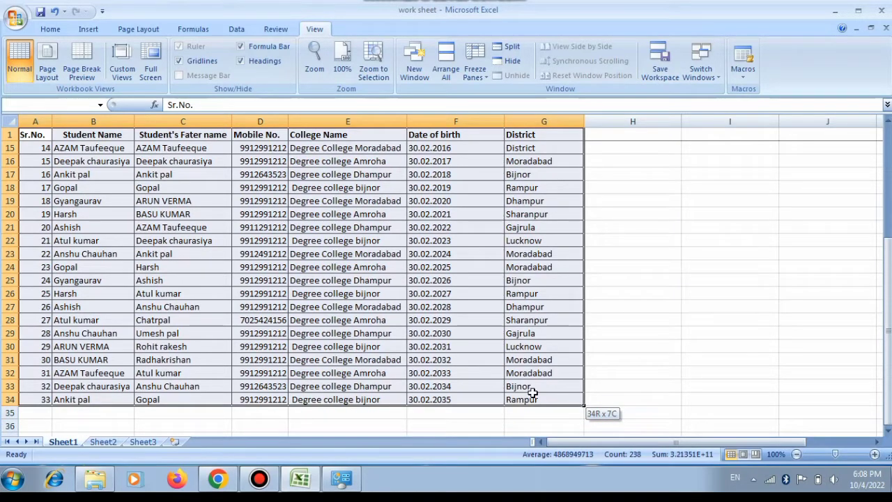
pyautogui.moveTo(532, 392); pyautogui.dragTo(531, 389)
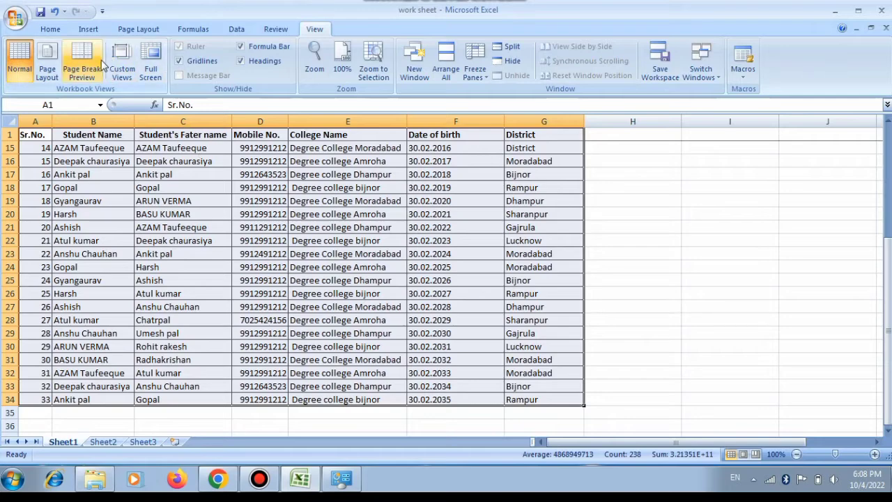
pyautogui.click(82, 68)
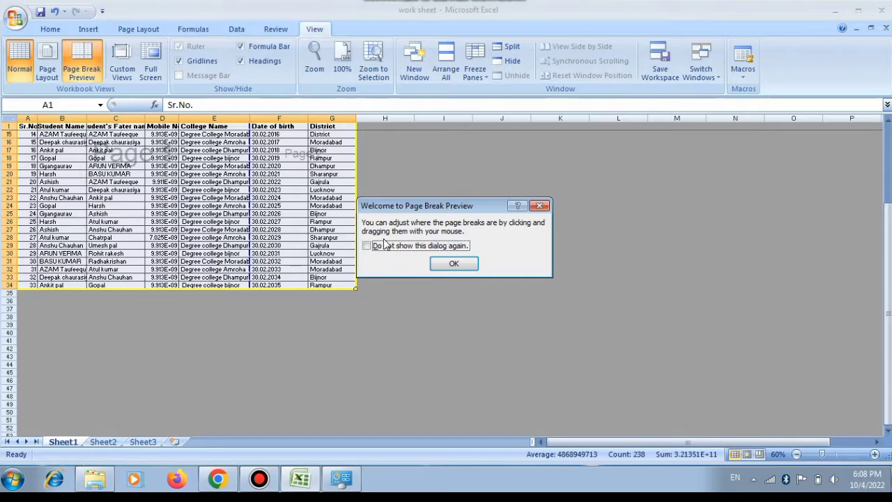
pyautogui.click(466, 266)
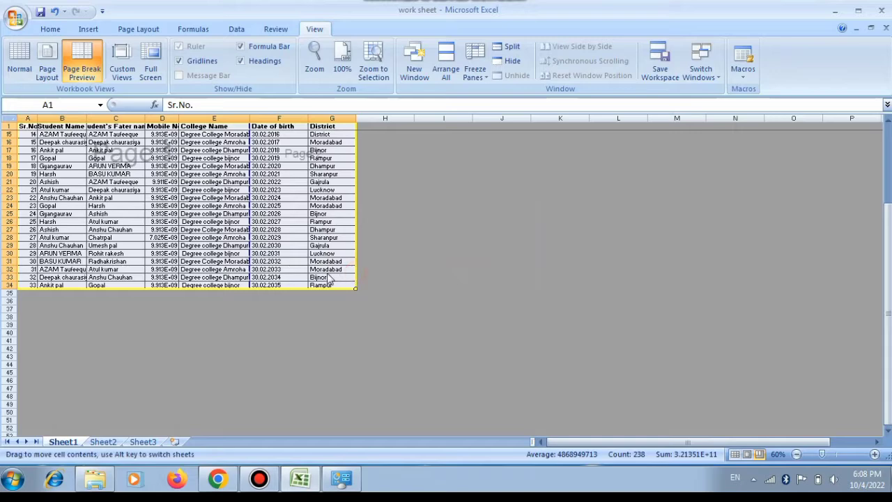
pyautogui.click(20, 63)
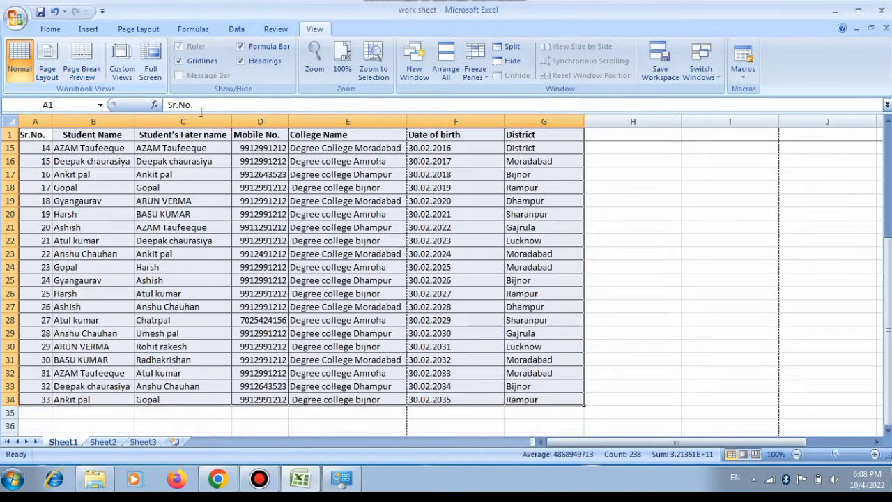
pyautogui.scroll(5, 426, 298)
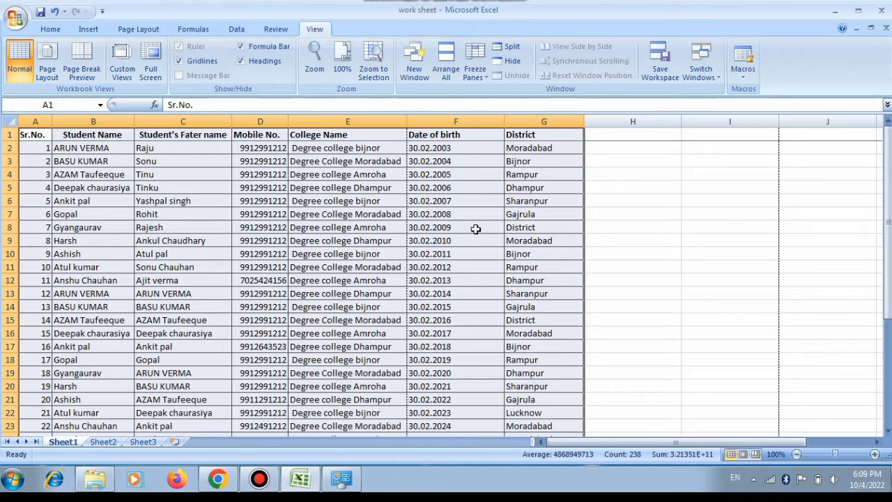
# Step: Set the page orientation to Landscape and check the page boundaries around the student table
pyautogui.click(143, 30)
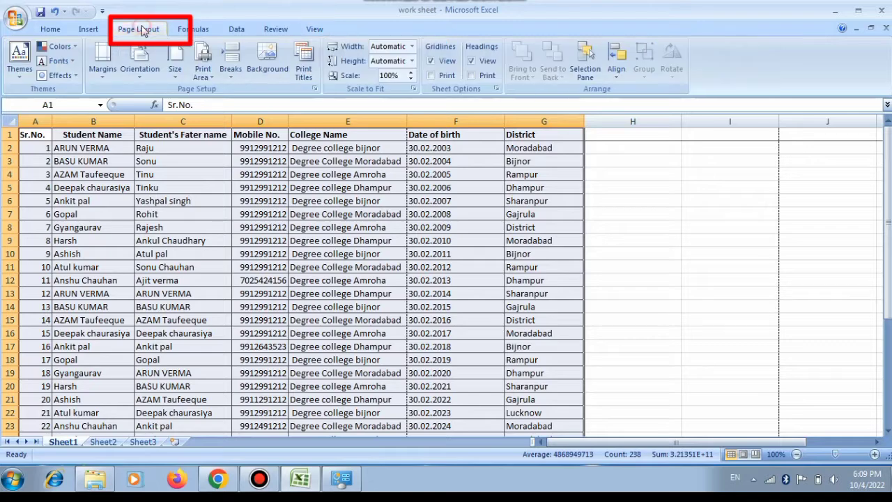
pyautogui.click(139, 67)
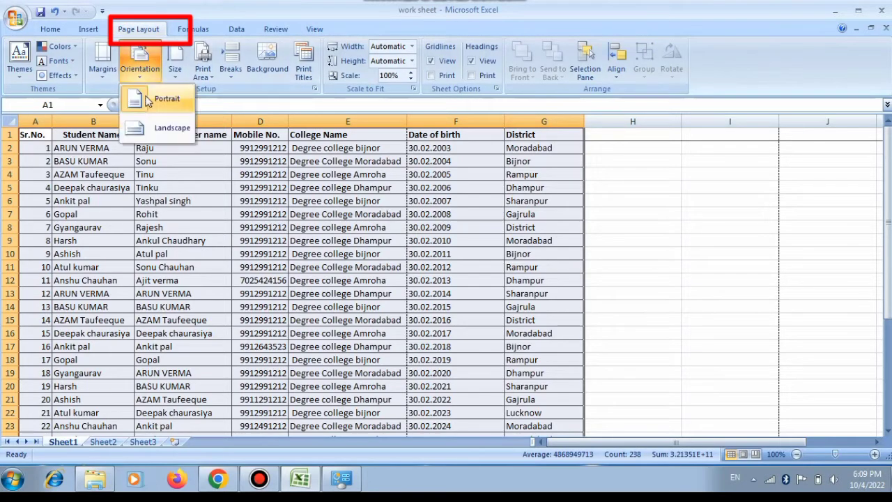
pyautogui.click(149, 136)
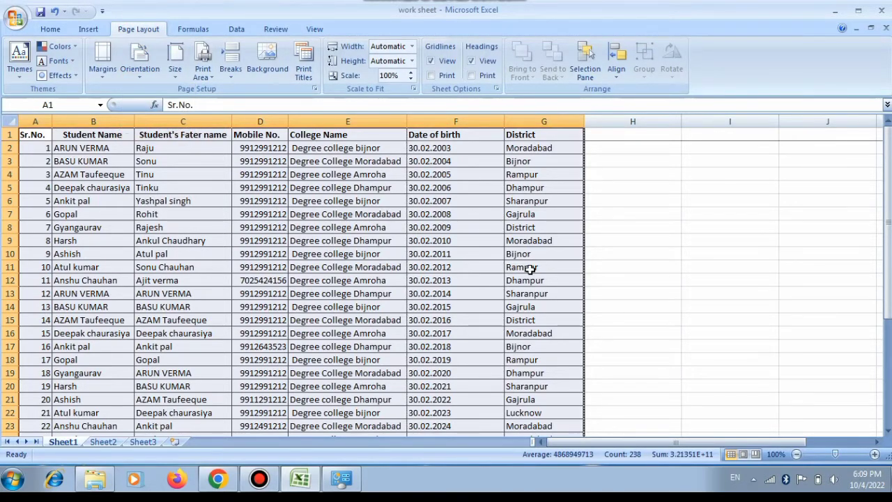
pyautogui.scroll(-10, 529, 269)
pyautogui.scroll(4, 546, 202)
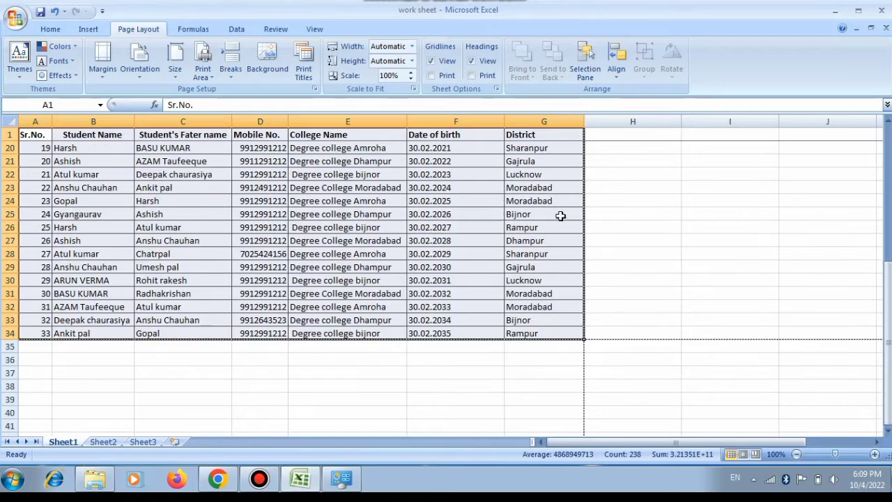
pyautogui.click(644, 388)
pyautogui.scroll(6, 535, 253)
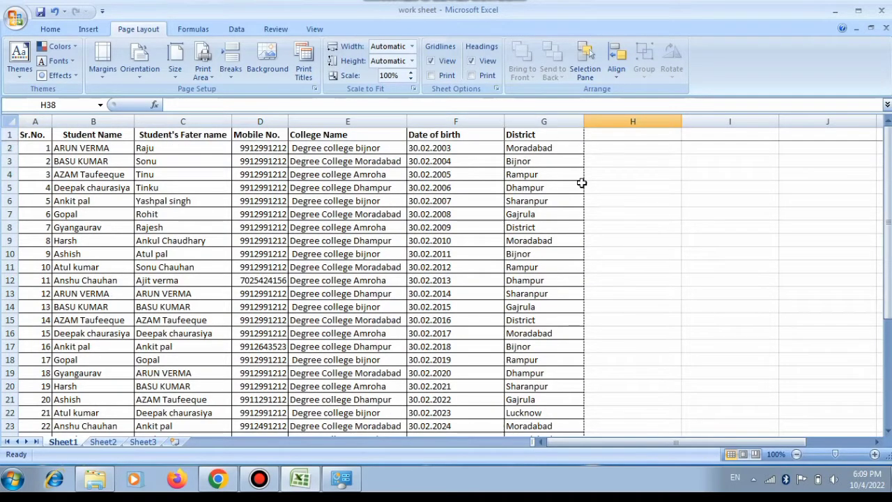
pyautogui.scroll(-6, 581, 182)
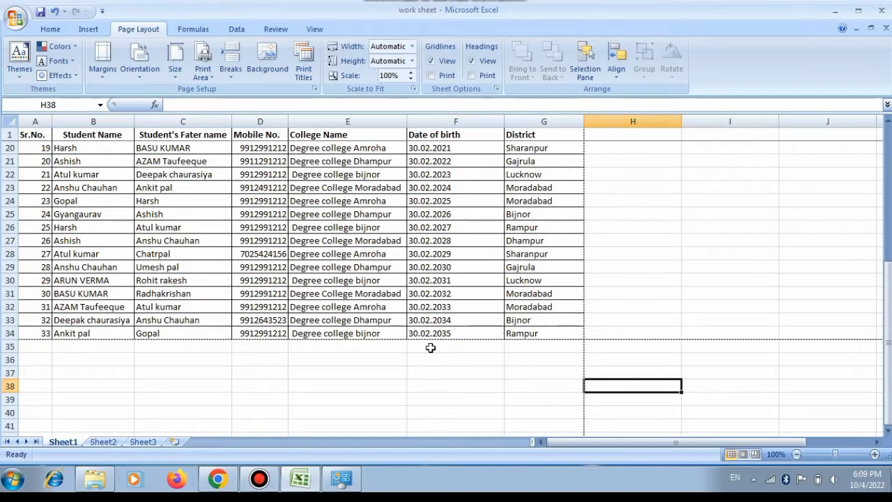
pyautogui.scroll(6, 161, 252)
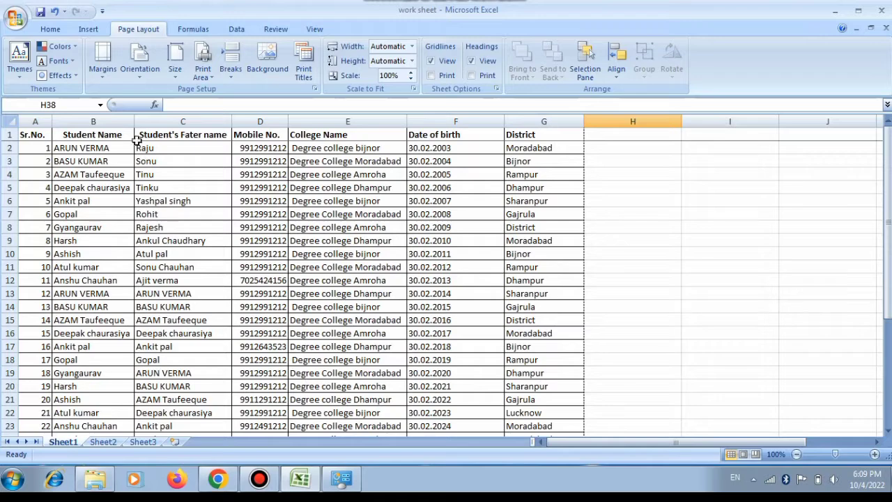
# Step: Set the page orientation back to Portrait and check where the page boundaries cut the student table
pyautogui.click(139, 65)
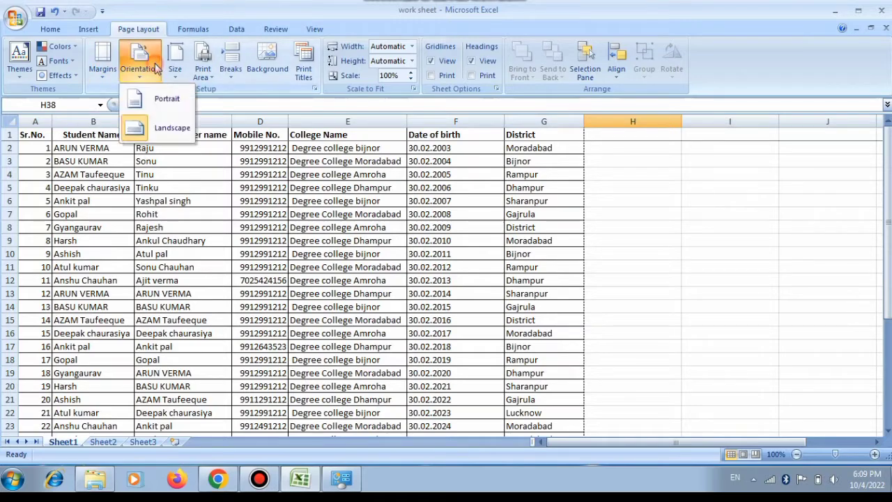
pyautogui.click(159, 99)
pyautogui.scroll(-6, 409, 278)
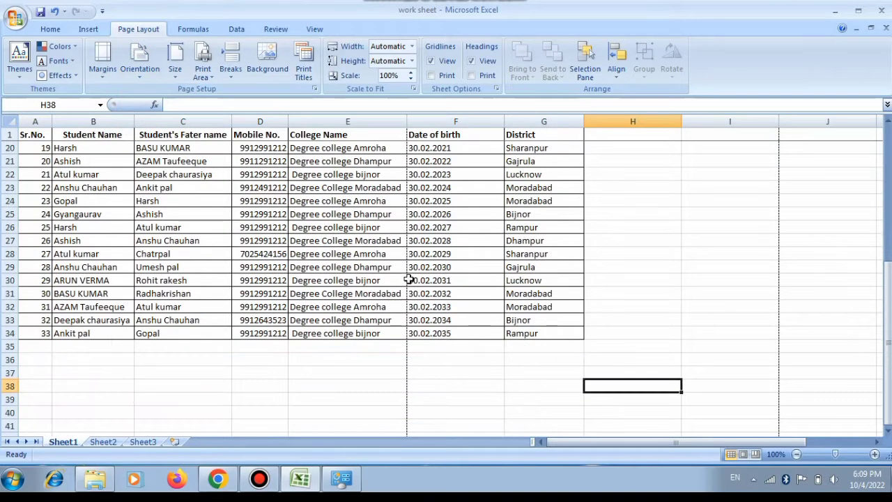
pyautogui.scroll(-2, 409, 279)
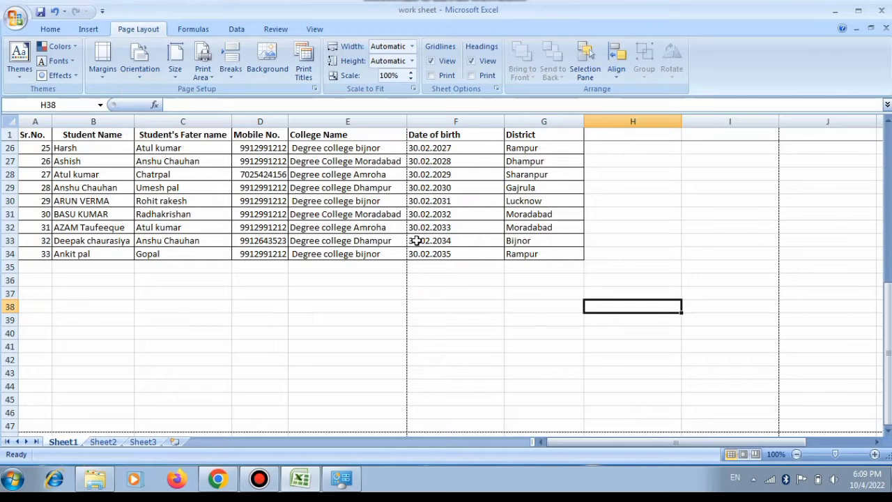
pyautogui.click(136, 63)
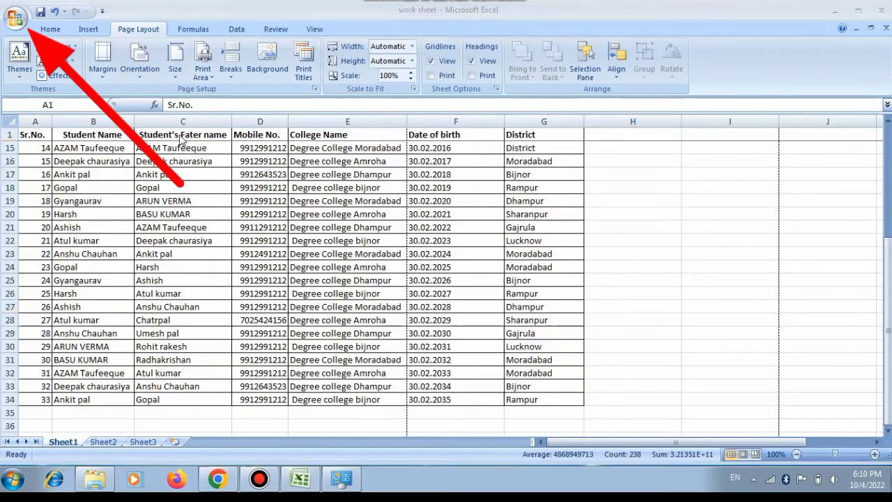
# Step: Open the print preview of the sheet and compare its pages to see how the columns are split
pyautogui.click(15, 19)
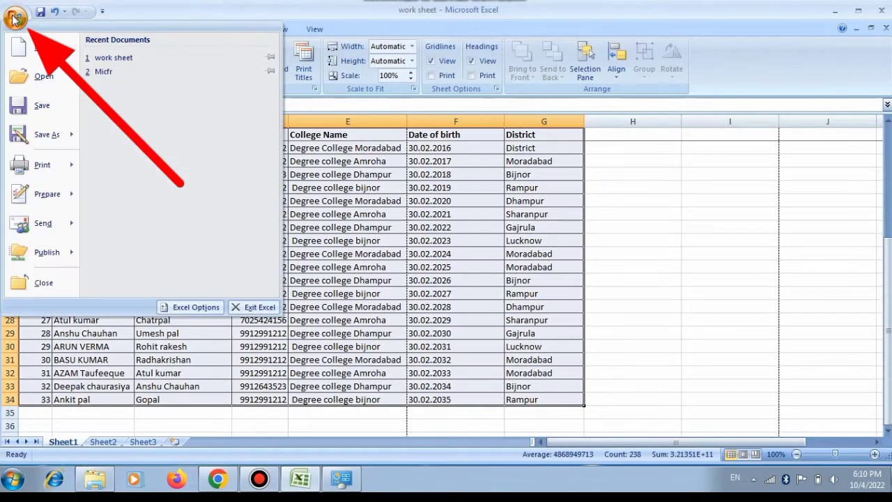
pyautogui.moveTo(52, 164)
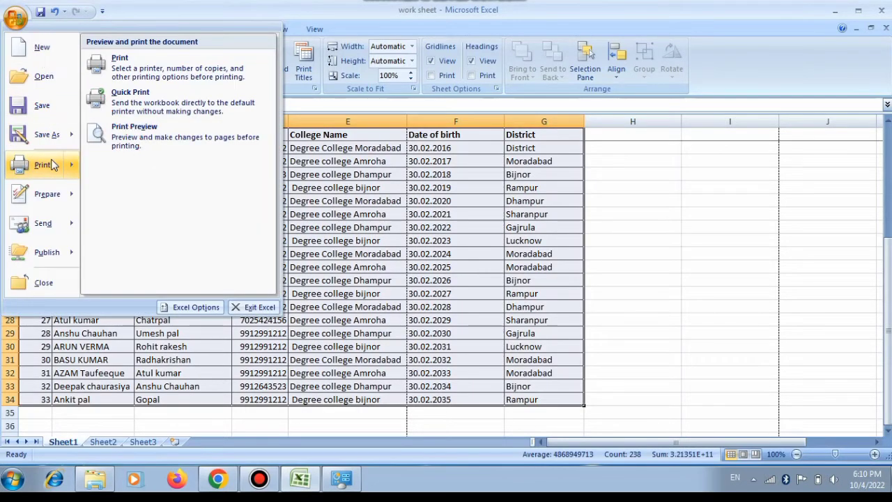
pyautogui.click(162, 136)
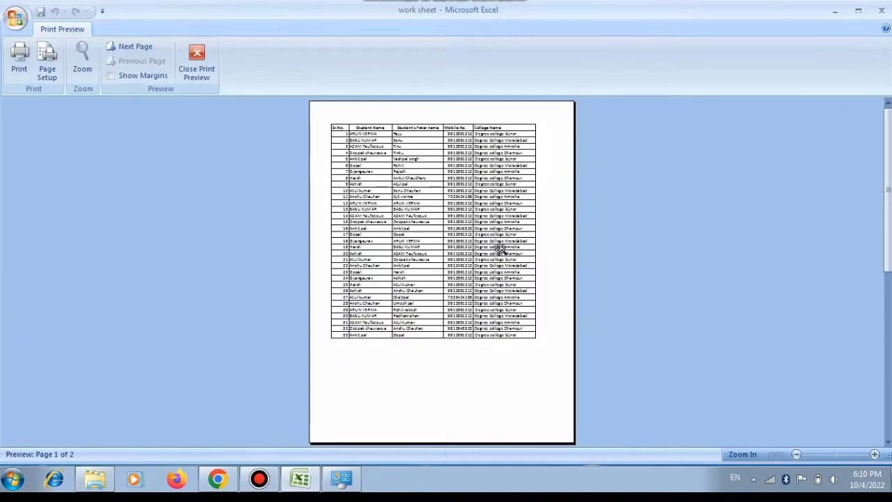
pyautogui.scroll(-1, 529, 268)
pyautogui.scroll(1, 535, 280)
pyautogui.scroll(-1, 535, 280)
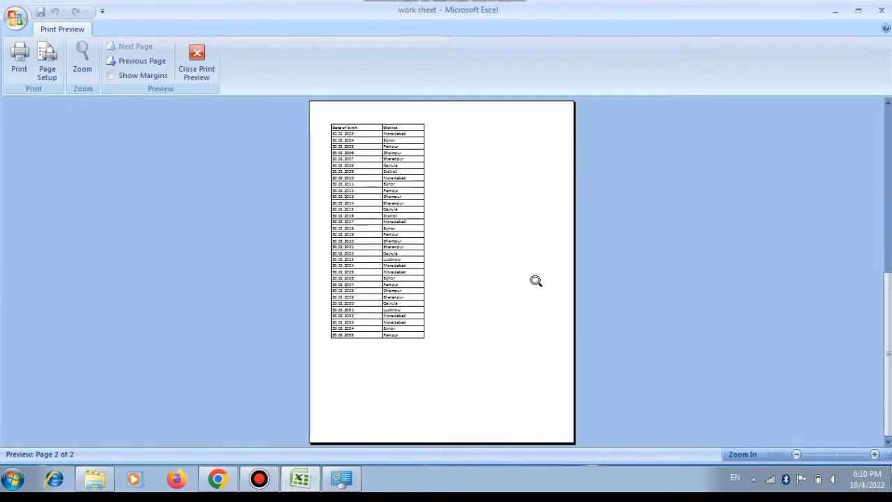
pyautogui.scroll(1, 535, 280)
pyautogui.scroll(-1, 535, 280)
pyautogui.scroll(1, 535, 280)
pyautogui.scroll(-1, 535, 280)
pyautogui.scroll(1, 535, 280)
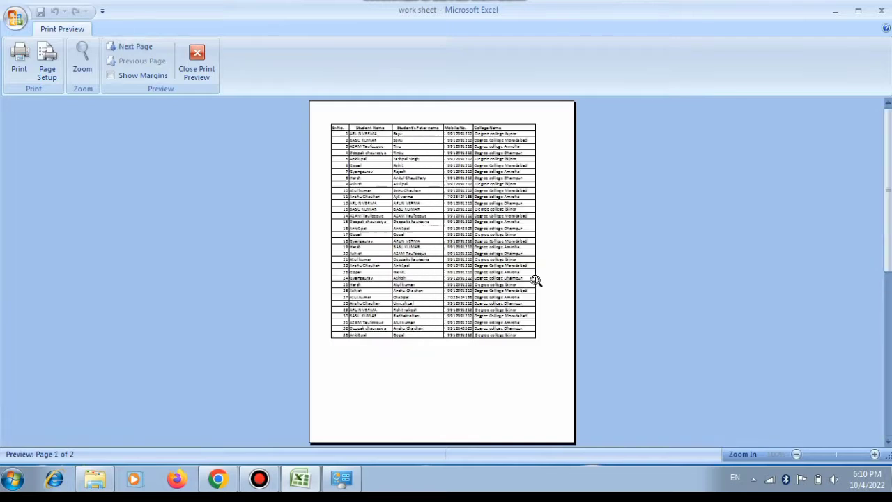
# Step: Change the orientation to Landscape in the print preview's page setup and apply it
pyautogui.click(48, 66)
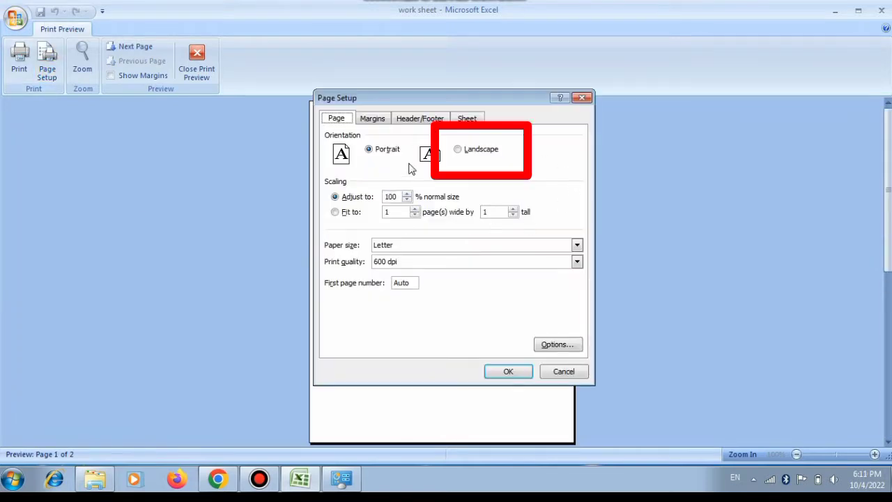
pyautogui.click(458, 149)
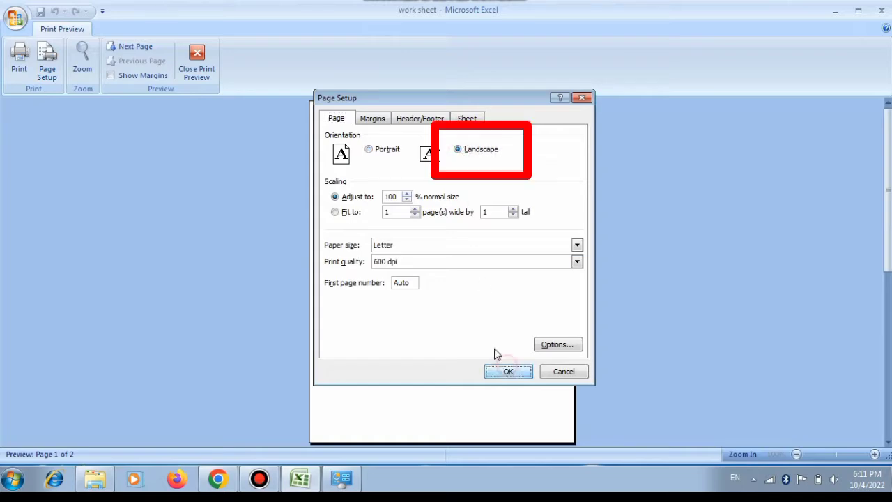
pyautogui.click(507, 370)
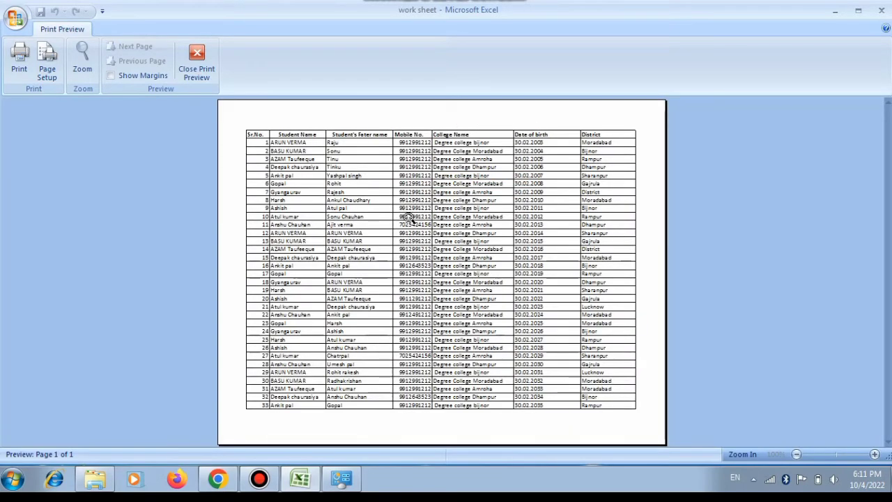
pyautogui.click(26, 70)
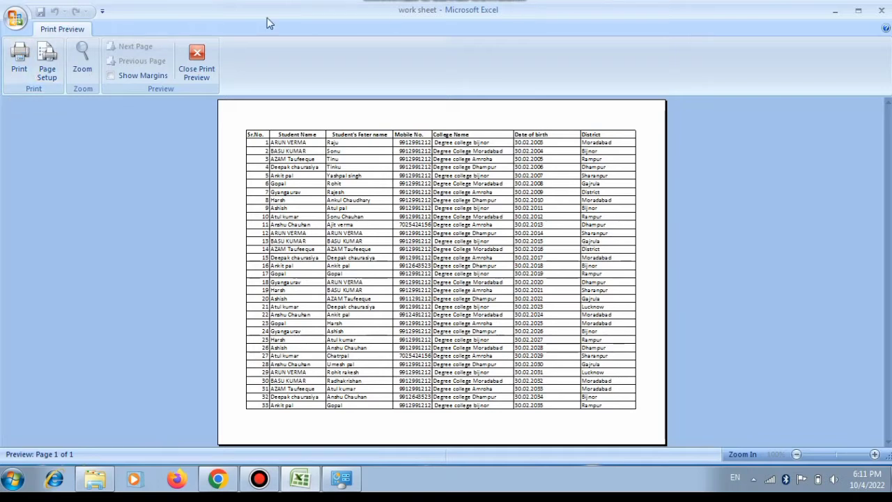
# Step: Switch the previewed sheet back to Portrait orientation and look through its pages
pyautogui.click(46, 66)
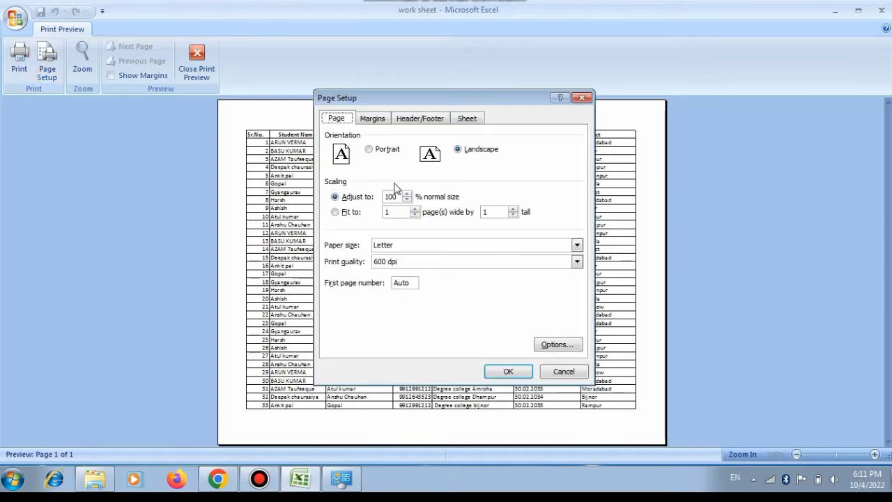
pyautogui.click(369, 148)
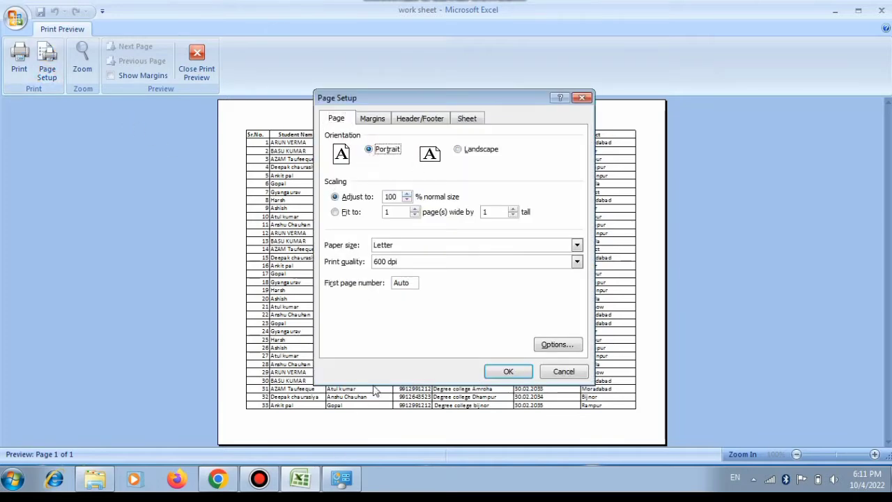
pyautogui.click(507, 371)
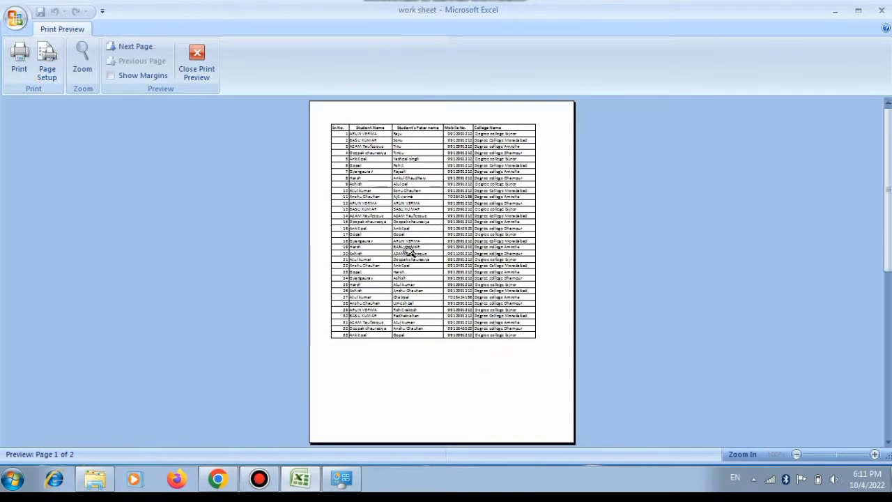
pyautogui.scroll(-1, 410, 254)
pyautogui.scroll(1, 416, 257)
# Step: Scale the printout to 70% of normal size in the page setup and inspect the previewed table up close
pyautogui.click(47, 80)
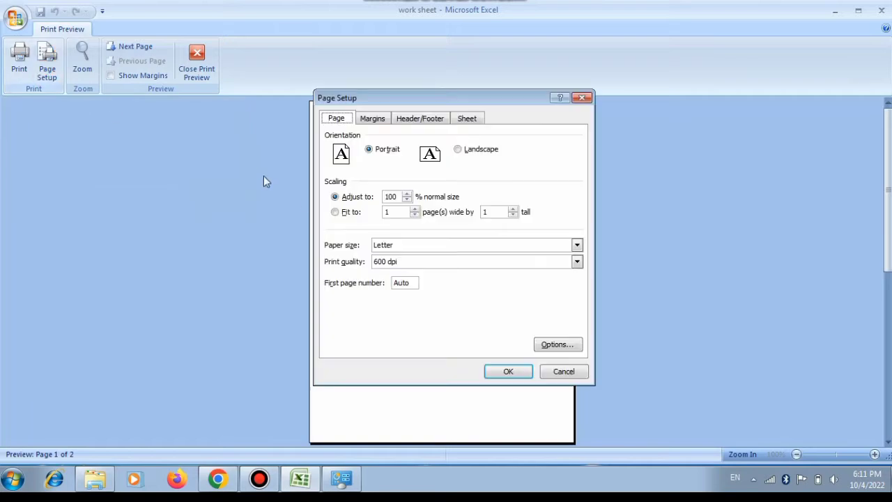
pyautogui.click(406, 200)
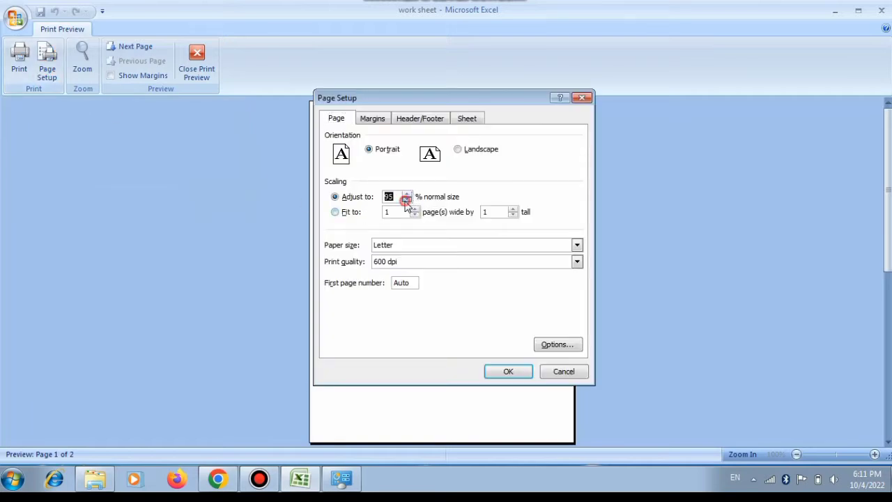
pyautogui.click(406, 200)
pyautogui.click(406, 200)
pyautogui.click(406, 200)
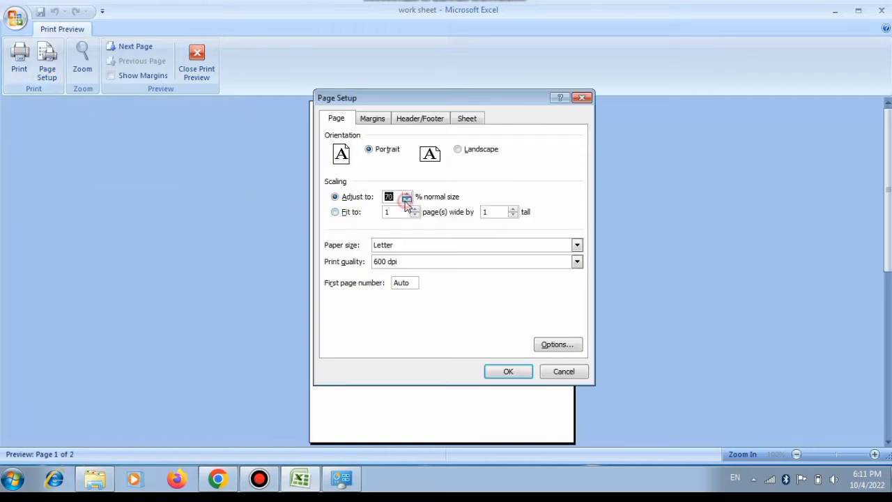
pyautogui.click(508, 371)
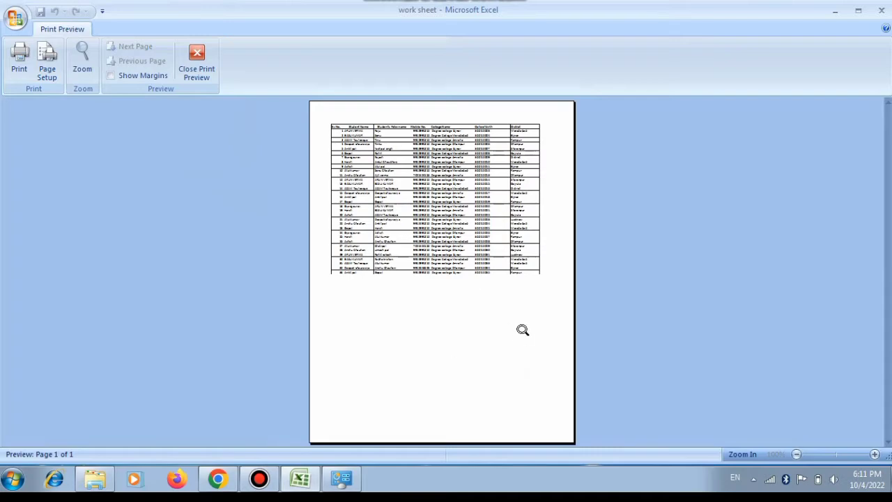
pyautogui.click(482, 224)
pyautogui.scroll(2, 470, 311)
pyautogui.scroll(3, 471, 311)
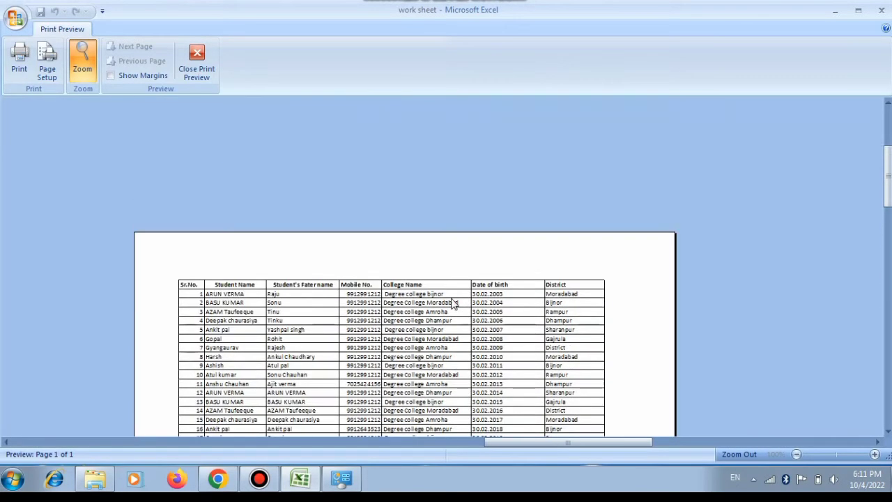
# Step: Try scaling the printout to 75% of normal size in the print preview's page setup
pyautogui.click(42, 78)
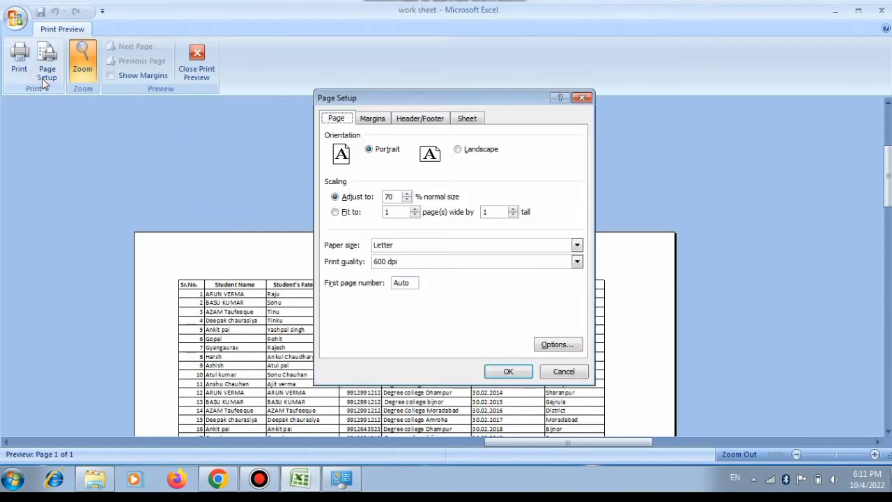
pyautogui.click(406, 195)
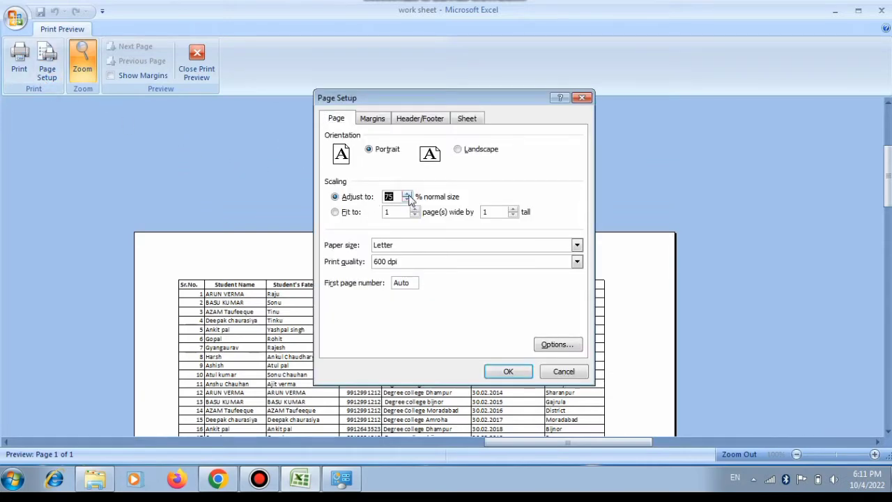
pyautogui.click(508, 372)
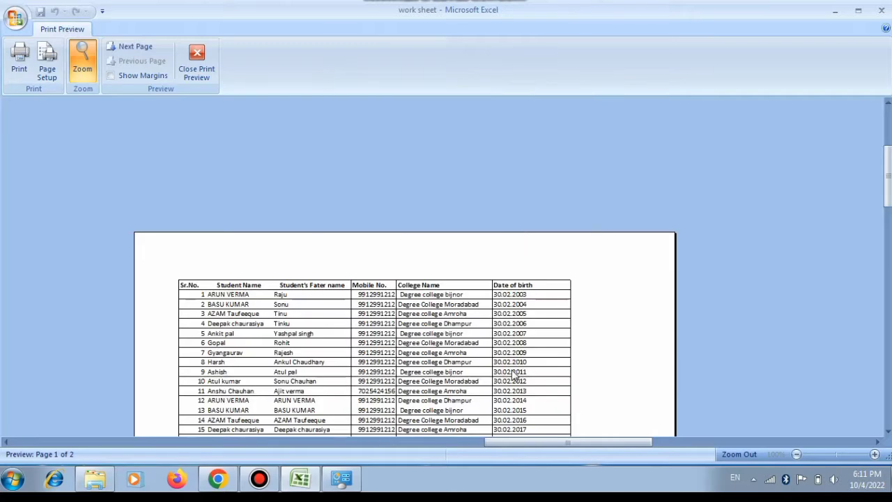
# Step: Set the print scaling back to 70% of normal size, look over the previewed page and start printing
pyautogui.click(46, 70)
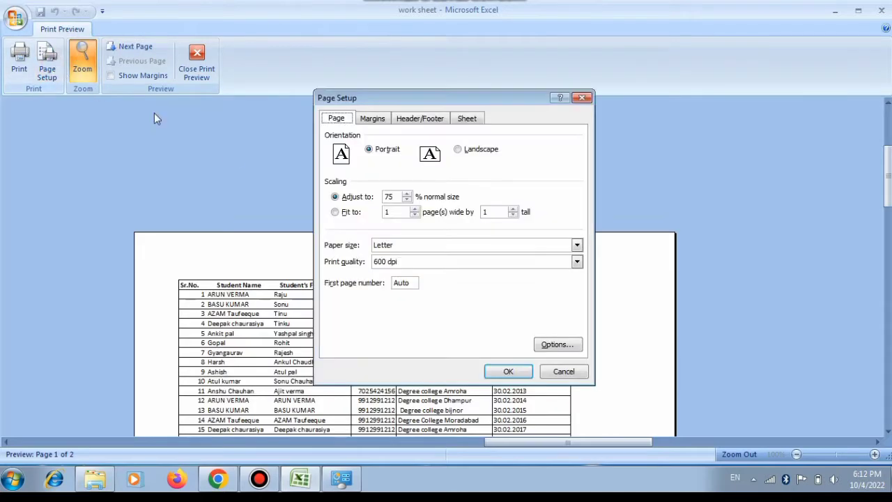
pyautogui.click(407, 200)
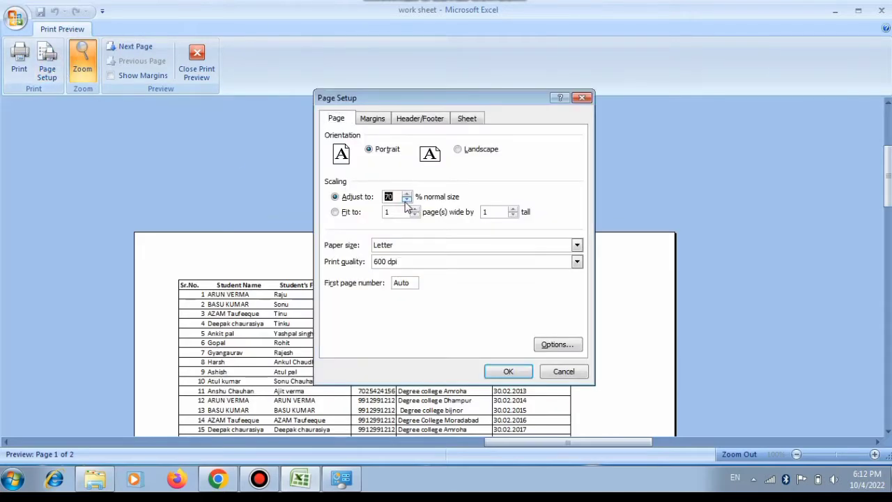
pyautogui.click(508, 372)
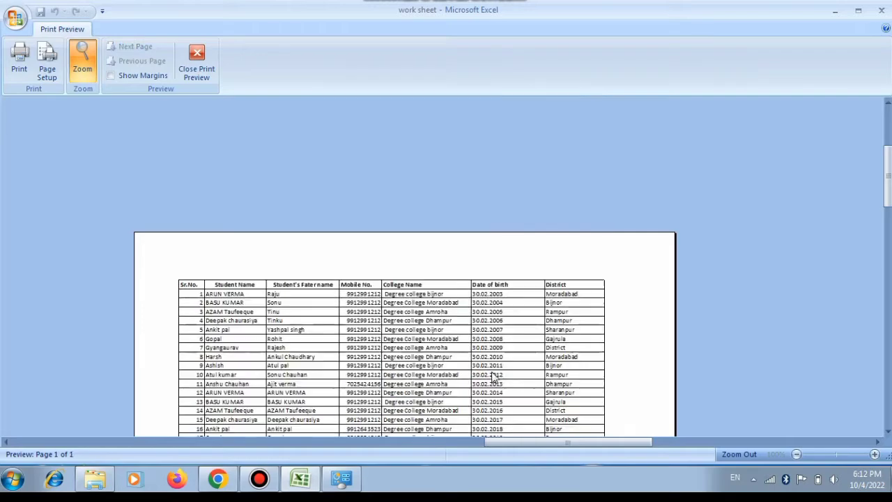
pyautogui.scroll(-5, 494, 271)
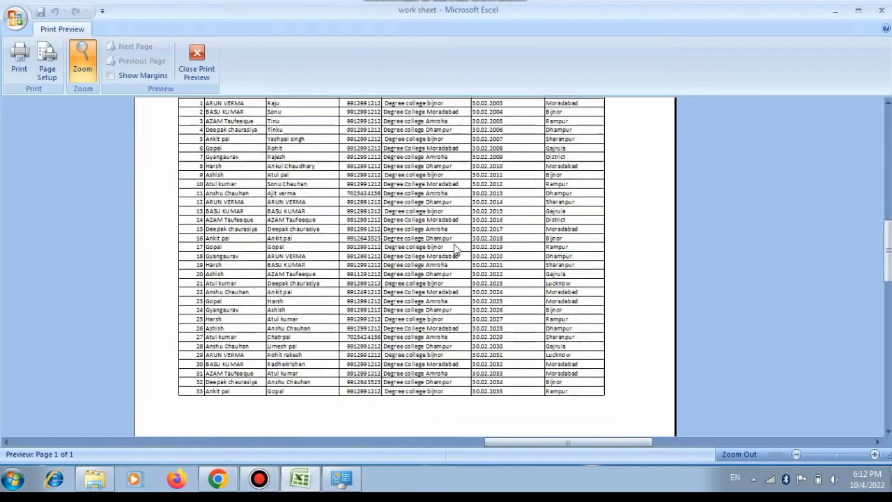
pyautogui.scroll(8, 407, 210)
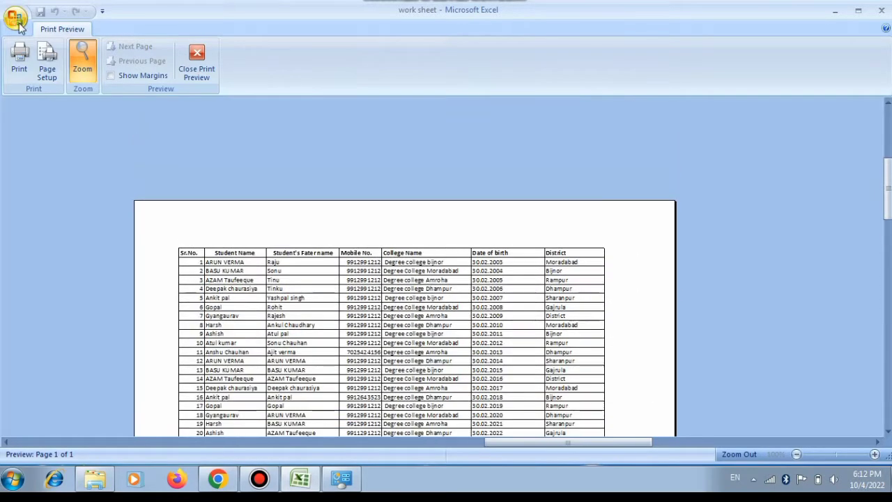
pyautogui.click(19, 59)
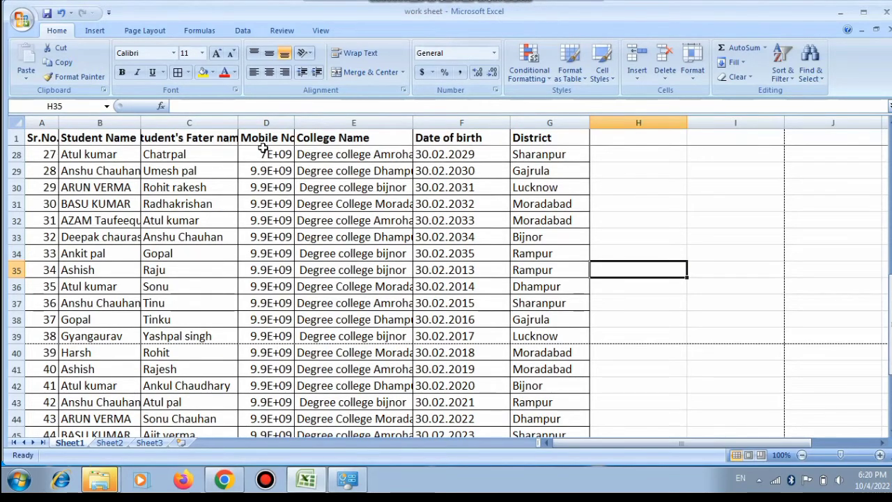
# Step: Widen the Mobile No. column so the numbers show in full, and widen the College Name column to fit its entries
pyautogui.click(259, 185)
pyautogui.click(271, 153)
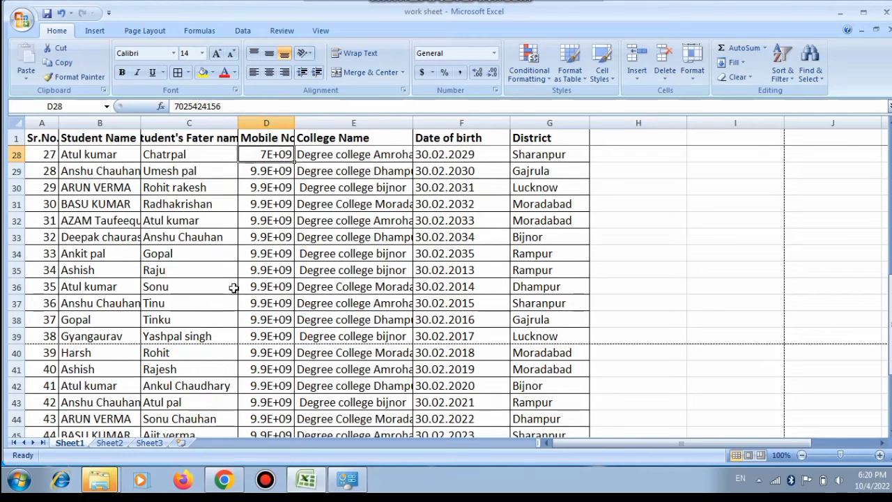
pyautogui.click(279, 253)
pyautogui.click(278, 317)
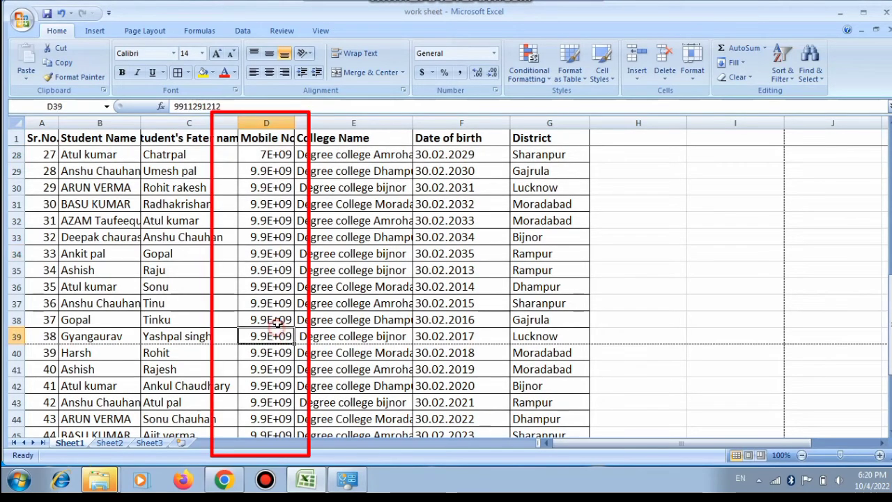
pyautogui.click(275, 336)
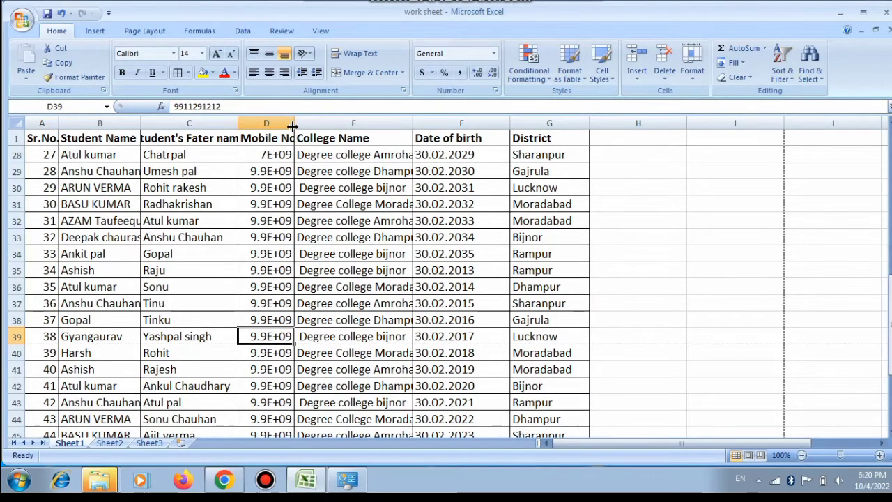
pyautogui.moveTo(292, 126); pyautogui.dragTo(330, 126)
pyautogui.scroll(-6, 323, 233)
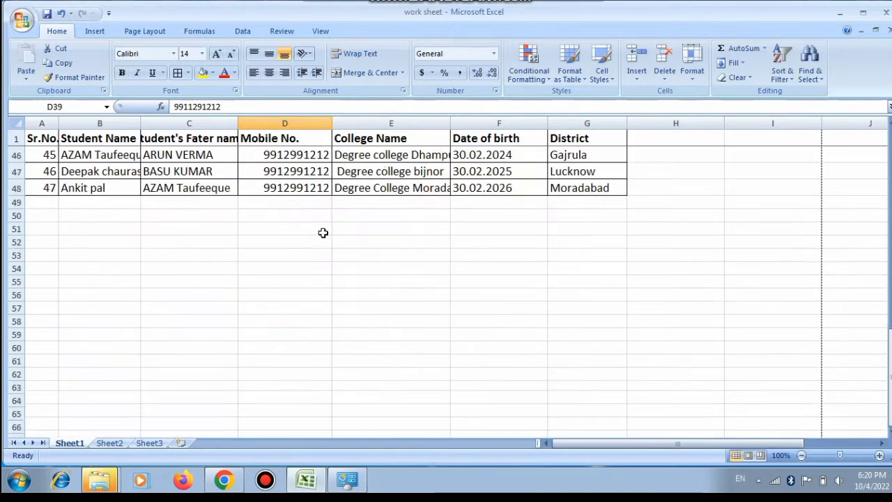
pyautogui.scroll(4, 324, 233)
pyautogui.scroll(1, 323, 234)
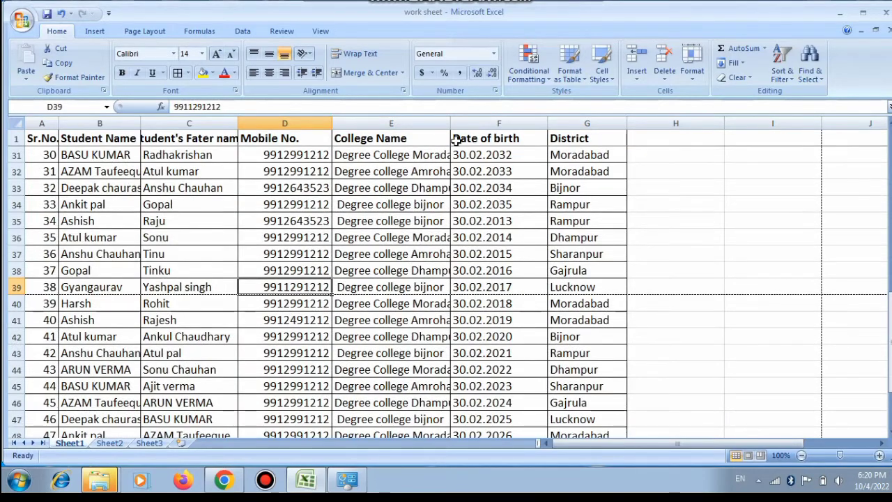
pyautogui.moveTo(450, 121); pyautogui.dragTo(464, 121)
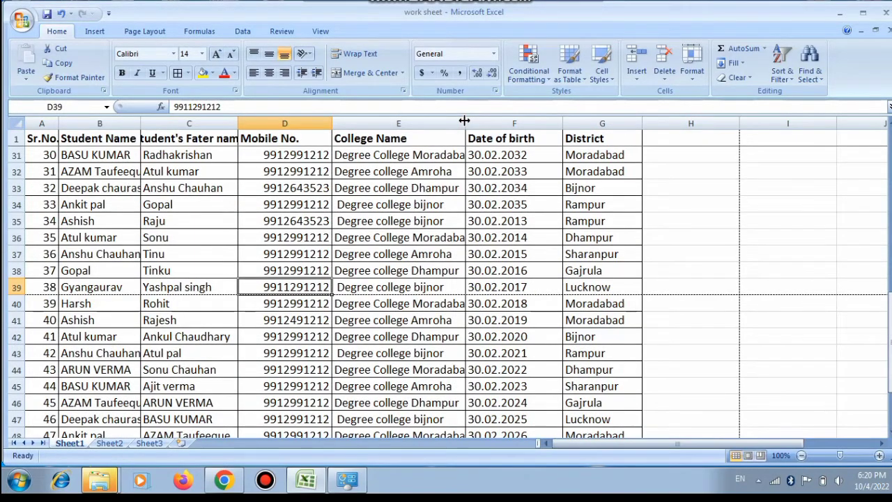
pyautogui.click(464, 122)
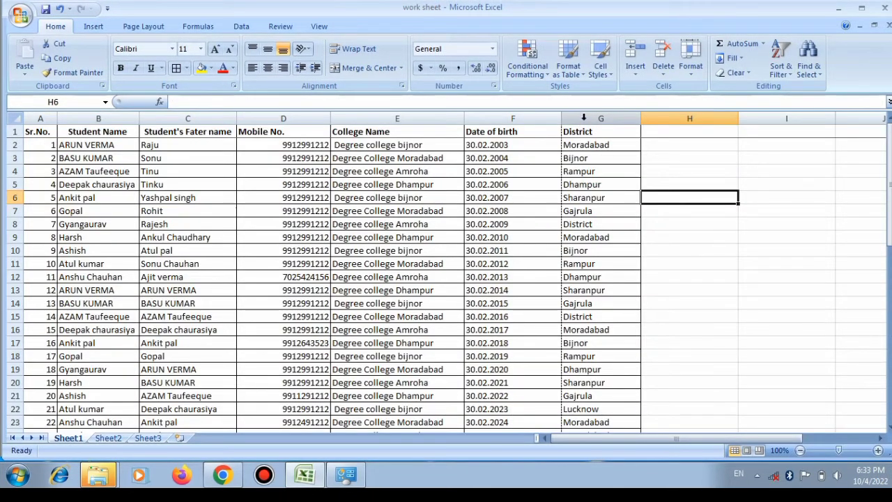
# Step: Select the District column and look through its entries from the header to the last row for repeated names
pyautogui.click(584, 118)
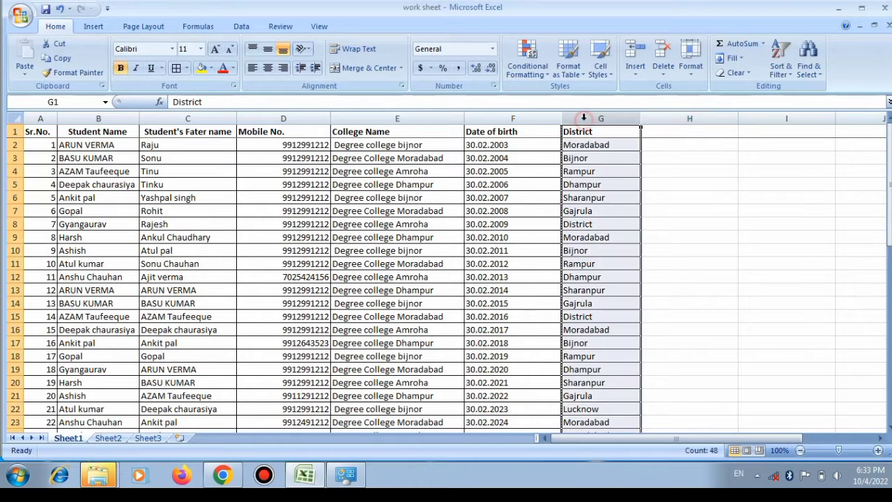
pyautogui.scroll(-12, 584, 140)
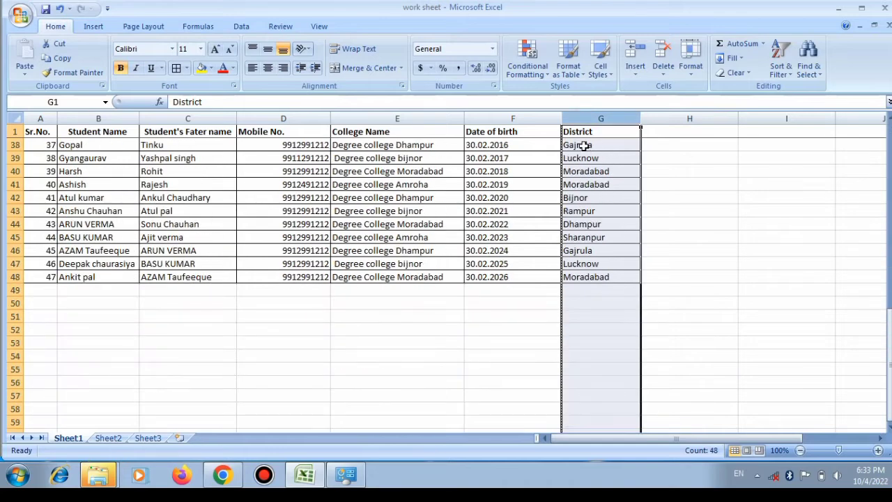
pyautogui.scroll(6, 584, 145)
pyautogui.scroll(6, 584, 145)
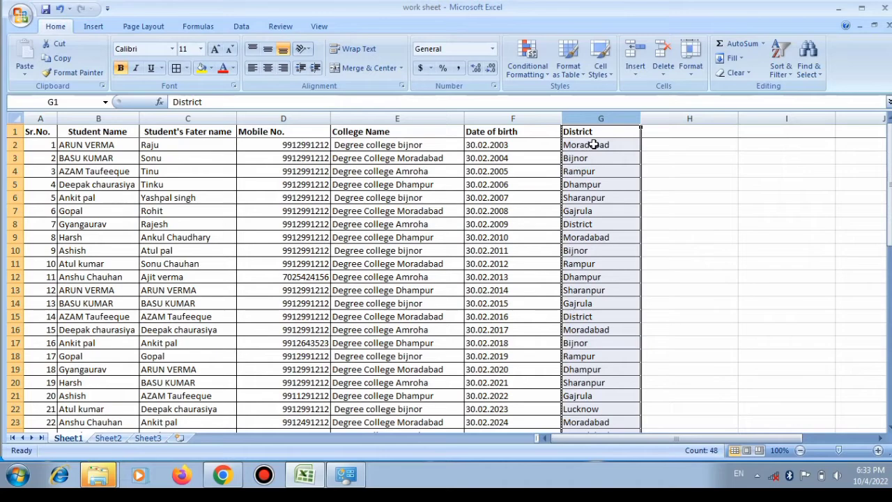
pyautogui.scroll(-7, 592, 144)
pyautogui.scroll(-6, 595, 150)
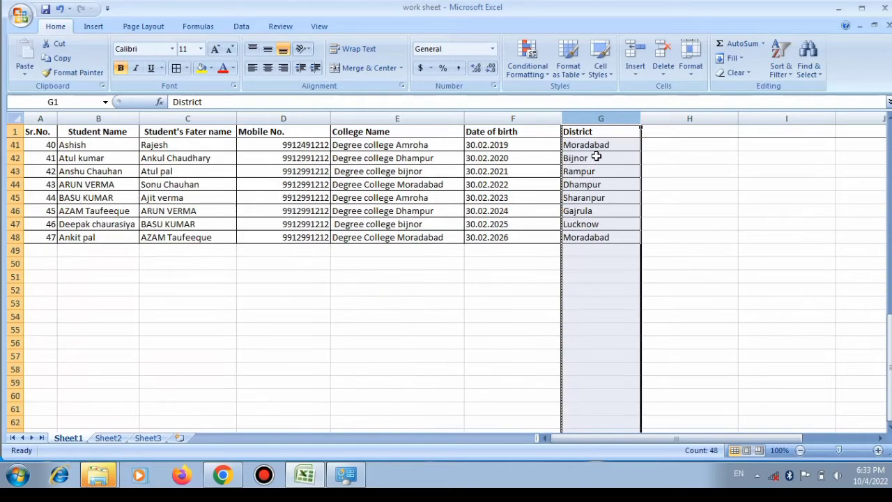
pyautogui.scroll(13, 594, 153)
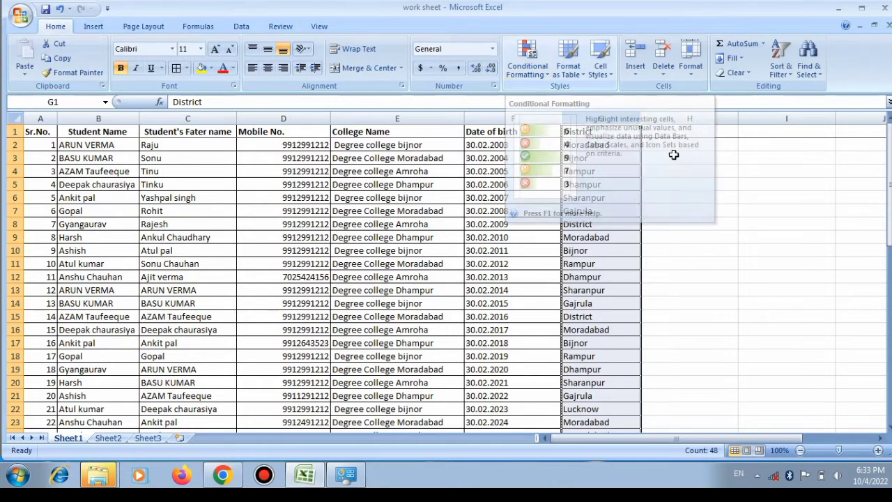
pyautogui.click(689, 209)
# Step: Try highlighting duplicate values in the whole District column using Green Fill with Dark Green Text
pyautogui.click(614, 116)
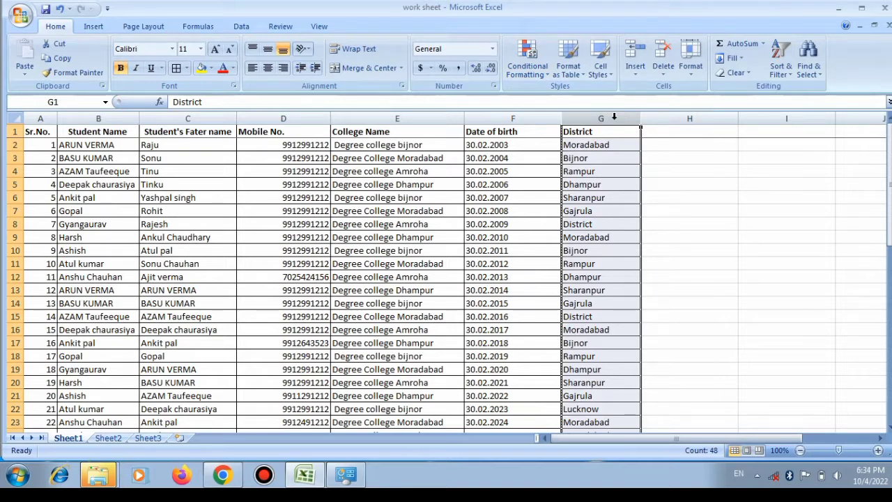
pyautogui.click(526, 80)
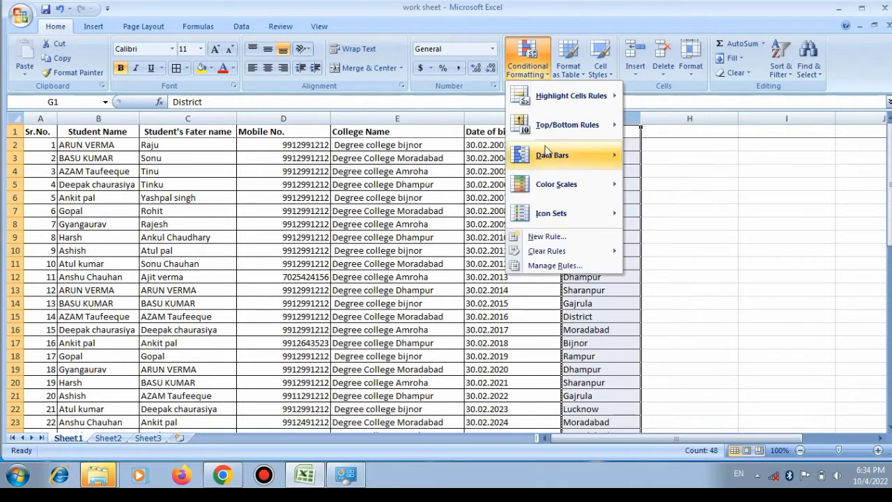
pyautogui.moveTo(585, 101)
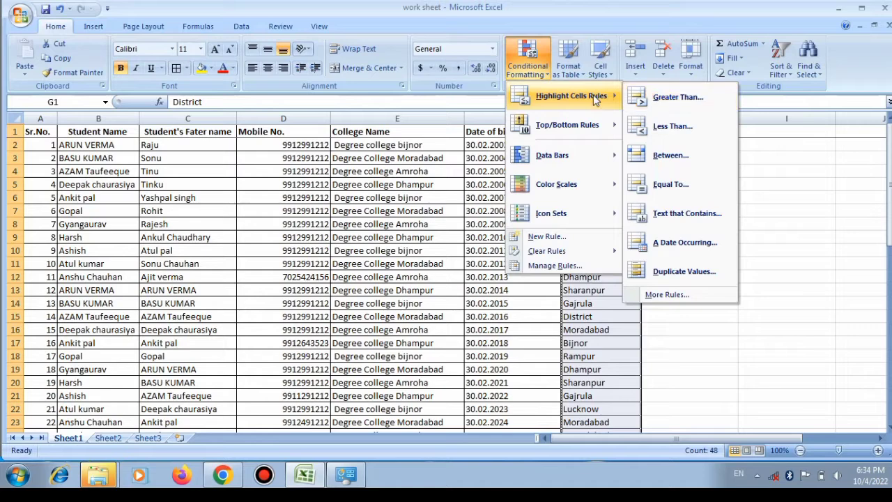
pyautogui.moveTo(571, 219)
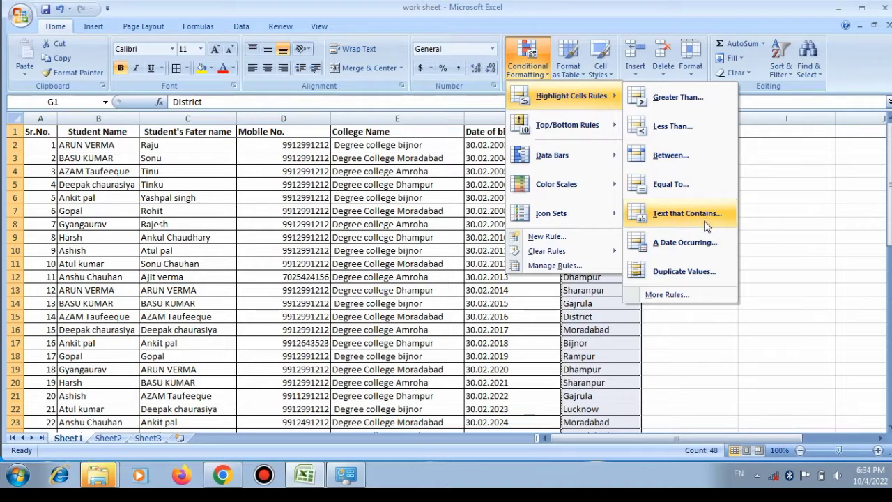
pyautogui.click(687, 272)
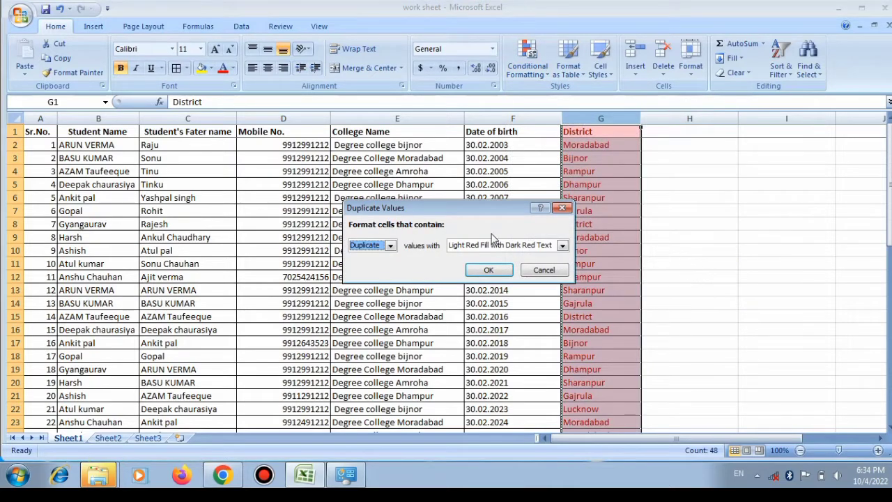
pyautogui.click(562, 248)
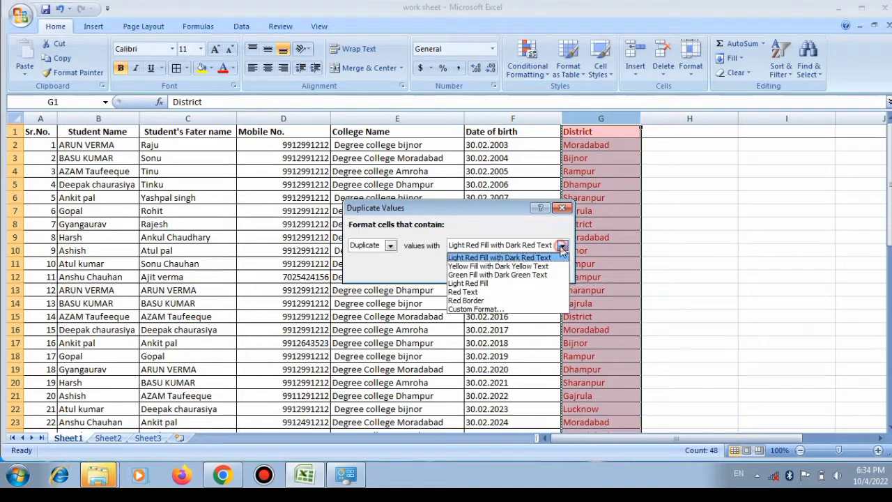
pyautogui.click(532, 275)
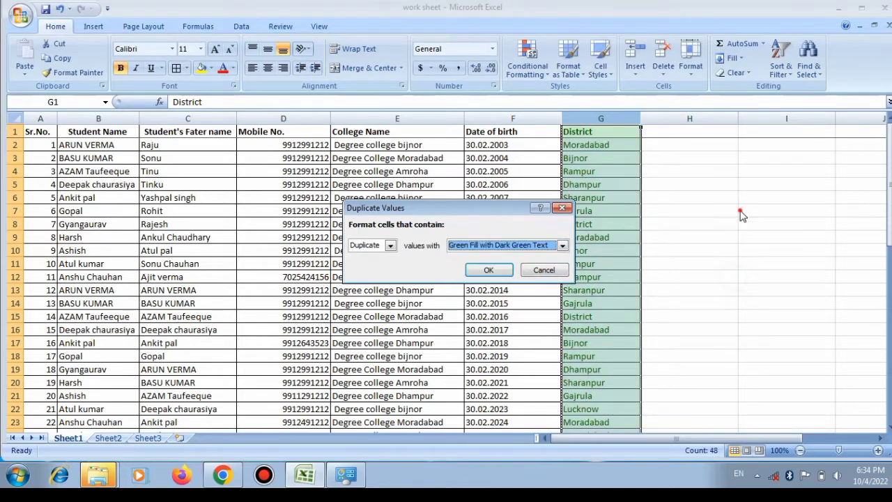
pyautogui.click(534, 276)
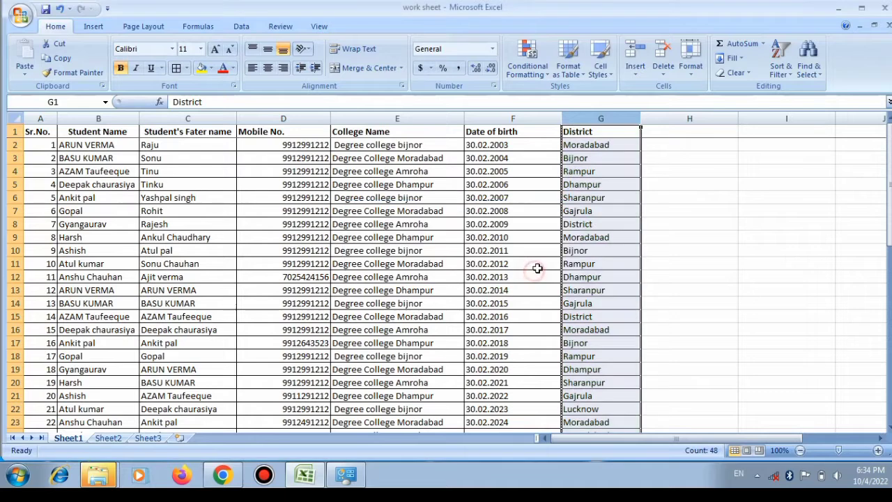
pyautogui.click(646, 169)
pyautogui.click(568, 119)
pyautogui.click(754, 213)
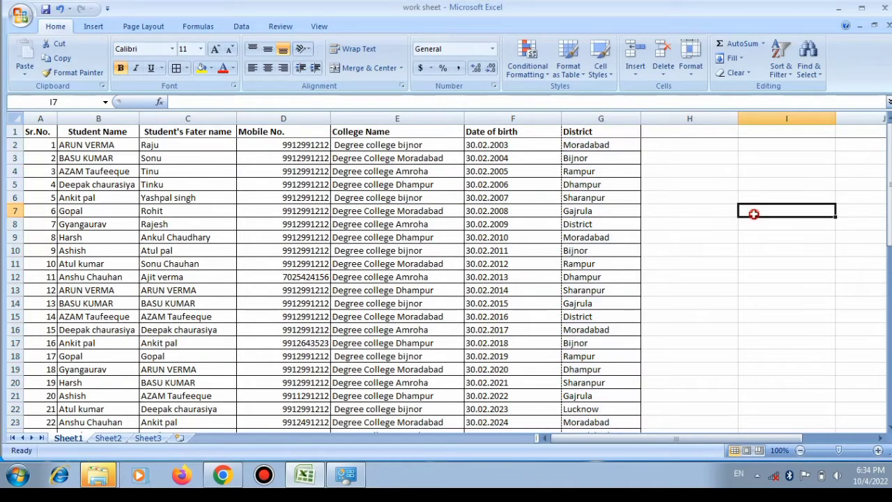
pyautogui.moveTo(616, 144); pyautogui.dragTo(603, 236)
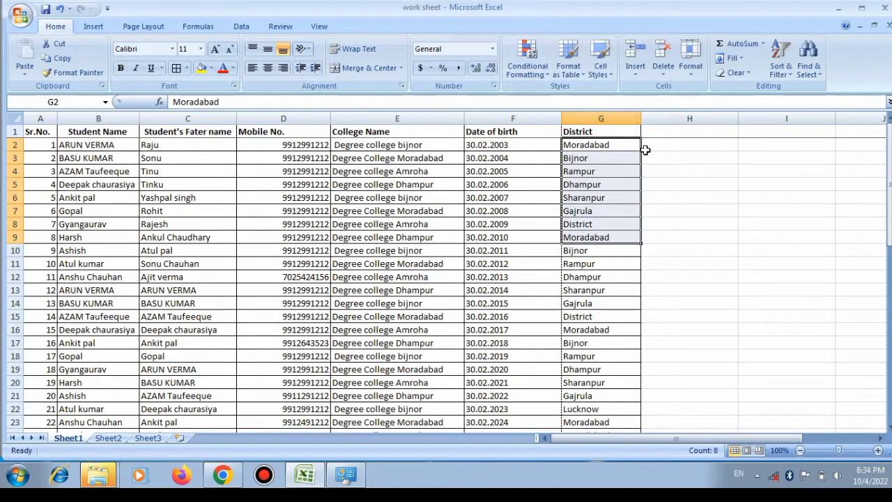
pyautogui.moveTo(647, 170); pyautogui.dragTo(646, 157)
pyautogui.click(615, 119)
pyautogui.click(670, 201)
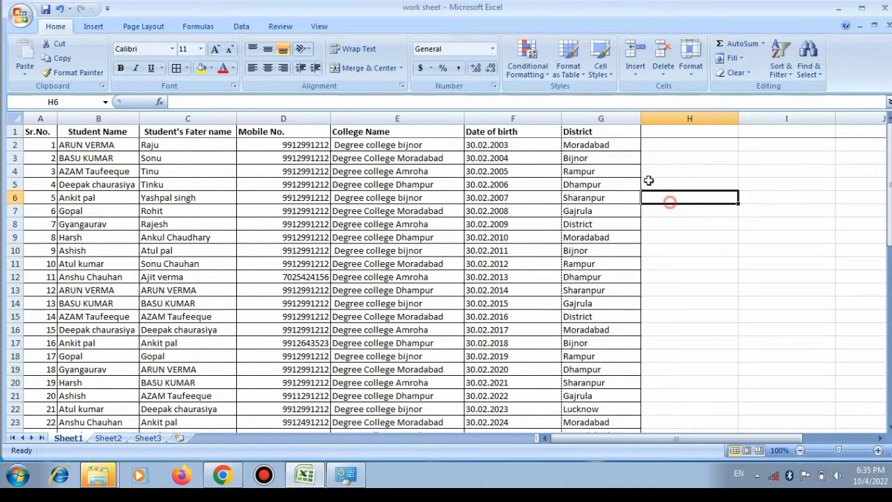
# Step: Highlight duplicate values in District cells G1 to G10 using Green Fill with Dark Green Text
pyautogui.moveTo(616, 131); pyautogui.dragTo(636, 248)
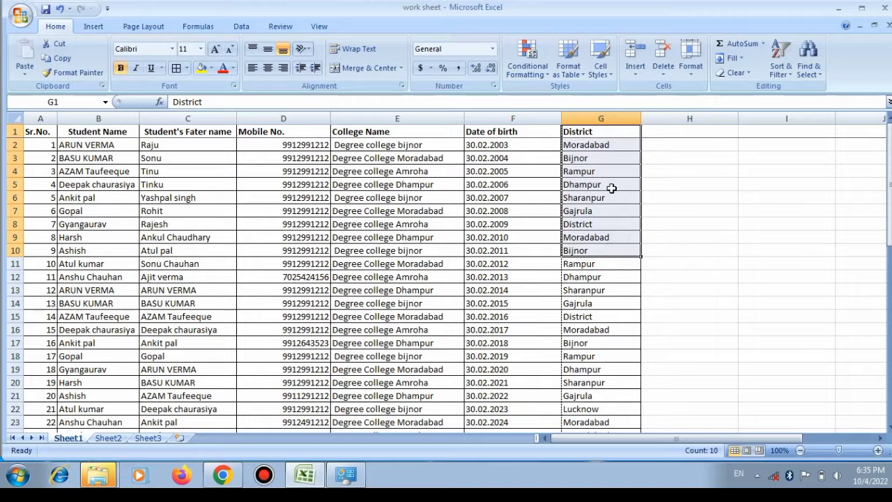
pyautogui.click(544, 73)
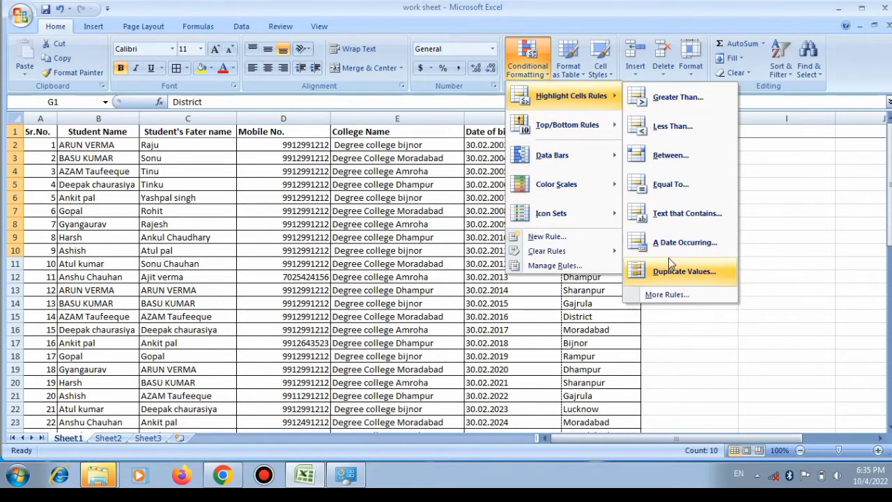
pyautogui.click(679, 277)
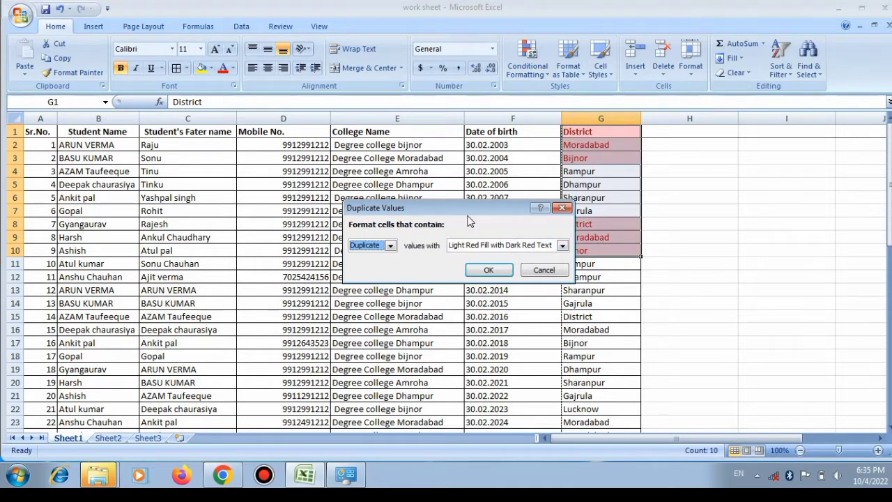
pyautogui.moveTo(477, 209); pyautogui.dragTo(377, 220)
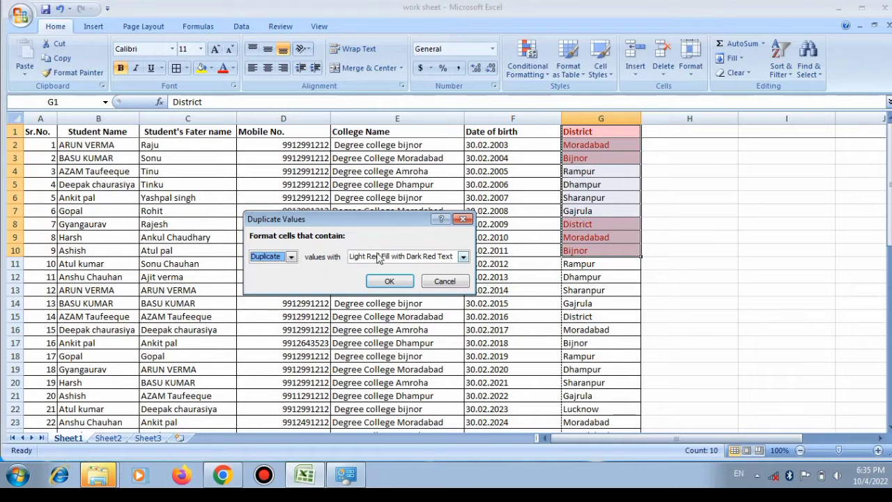
pyautogui.click(461, 257)
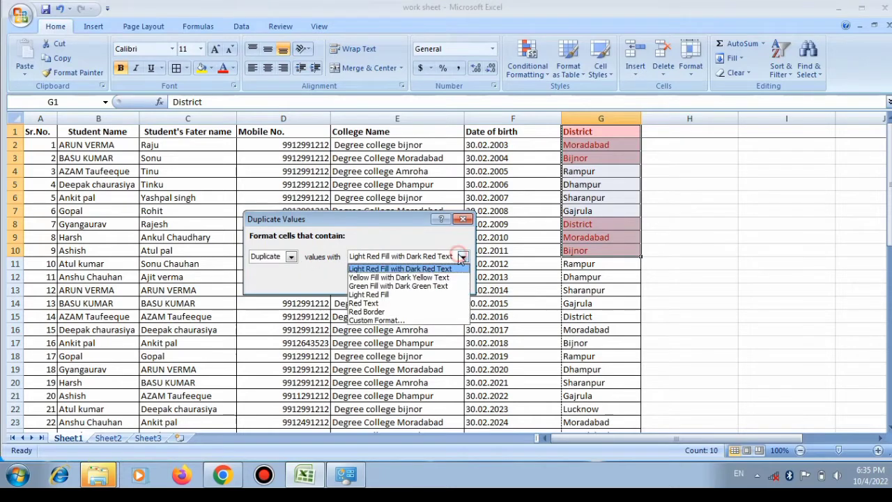
pyautogui.click(385, 286)
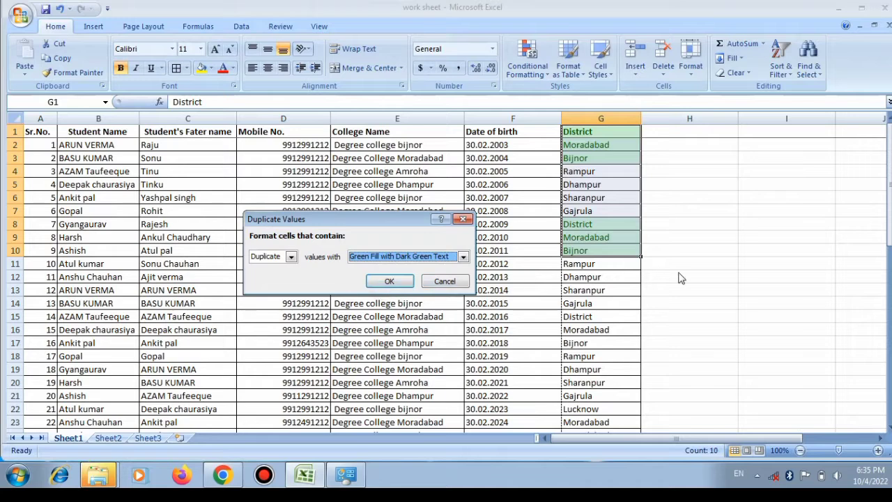
pyautogui.click(389, 281)
pyautogui.click(697, 254)
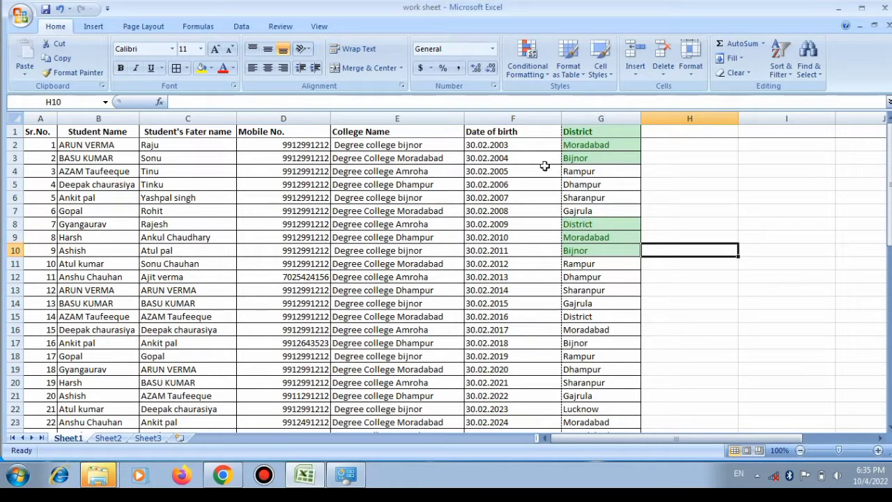
# Step: Clear the conditional formatting rules from the entire sheet
pyautogui.click(529, 80)
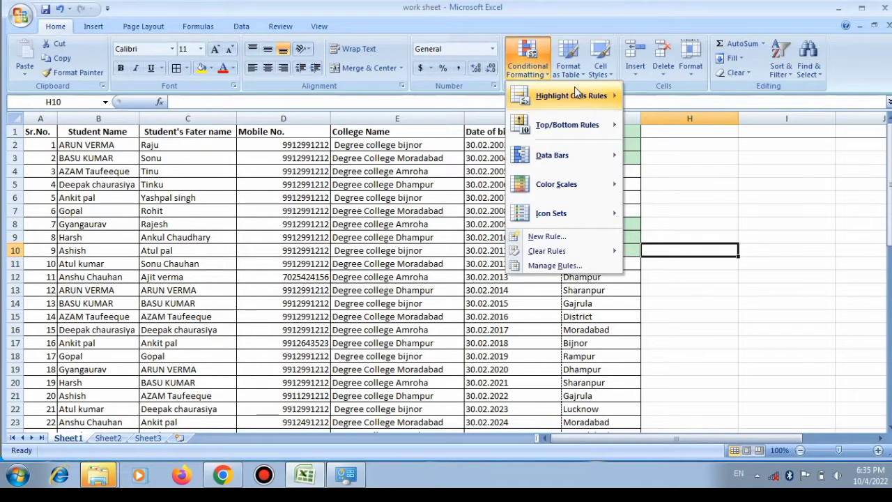
pyautogui.moveTo(563, 212)
pyautogui.moveTo(578, 101)
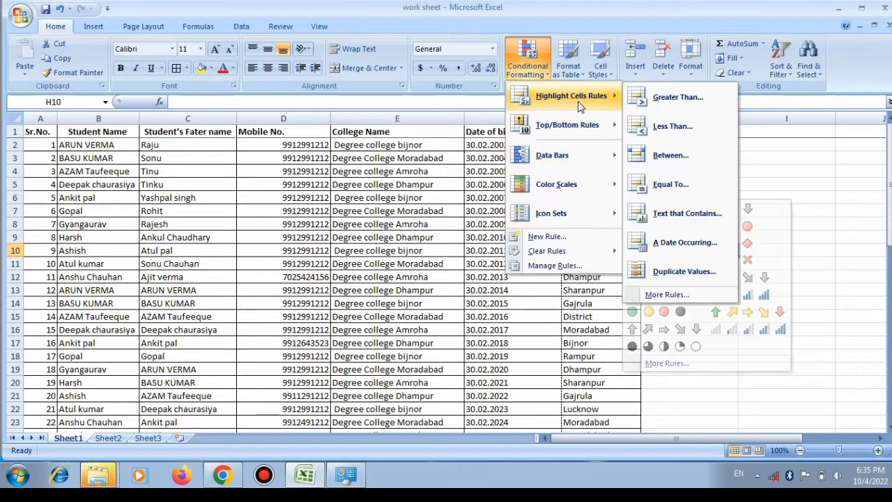
pyautogui.moveTo(563, 252)
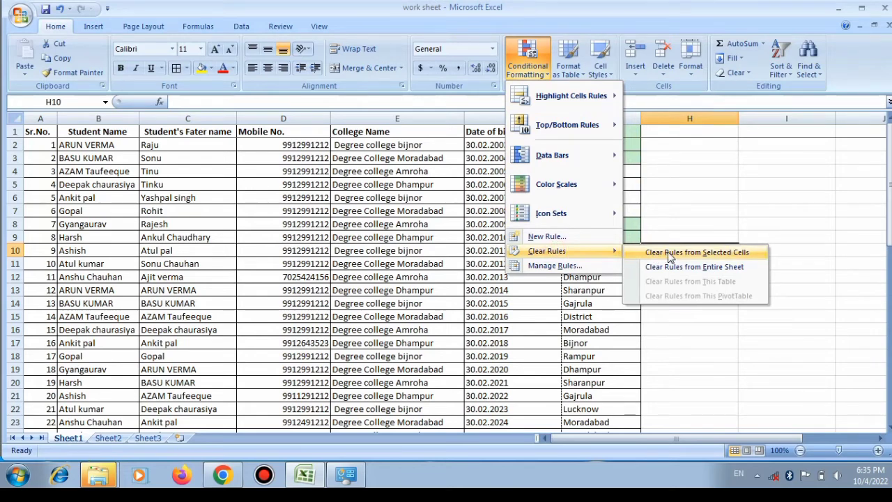
pyautogui.click(718, 267)
pyautogui.click(756, 238)
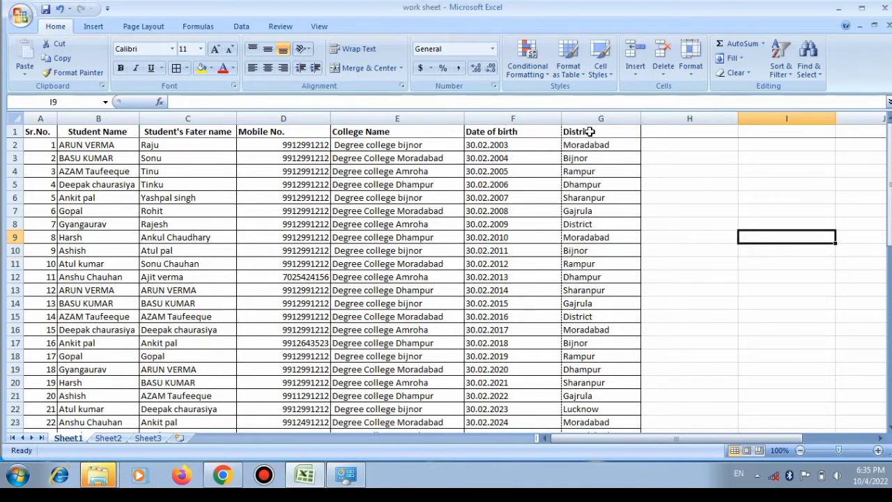
pyautogui.moveTo(606, 132); pyautogui.dragTo(588, 238)
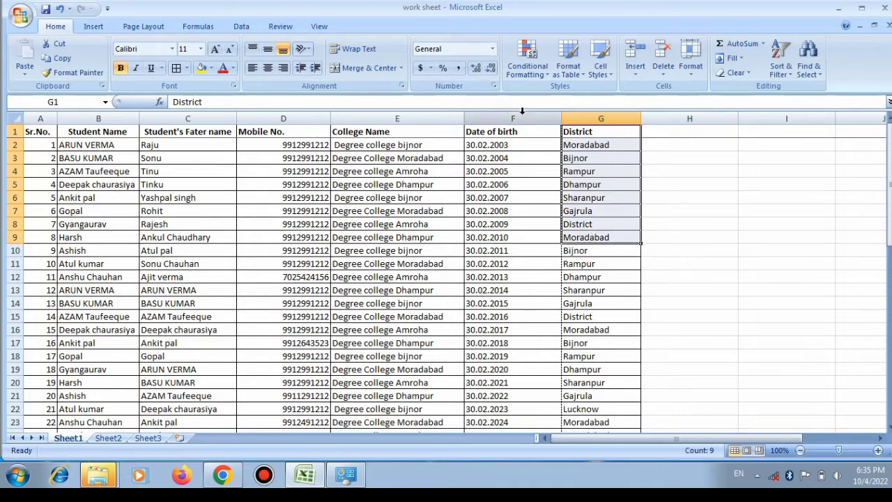
pyautogui.click(530, 63)
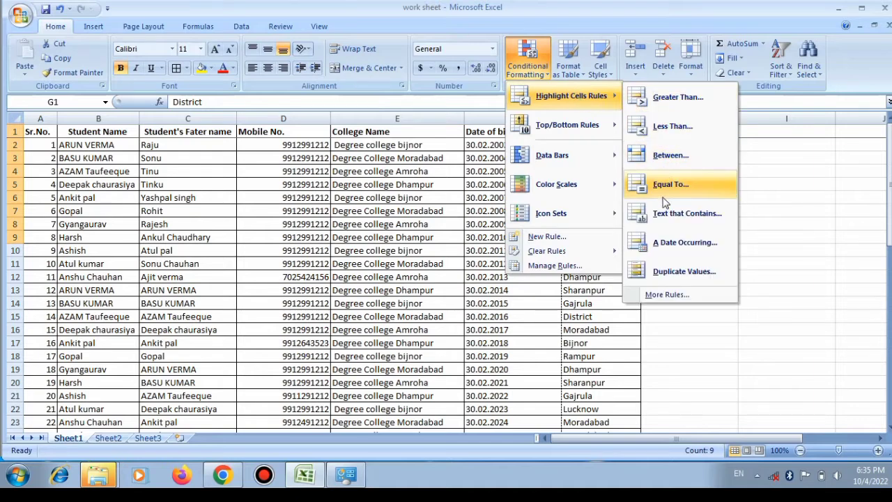
pyautogui.click(681, 360)
pyautogui.click(793, 203)
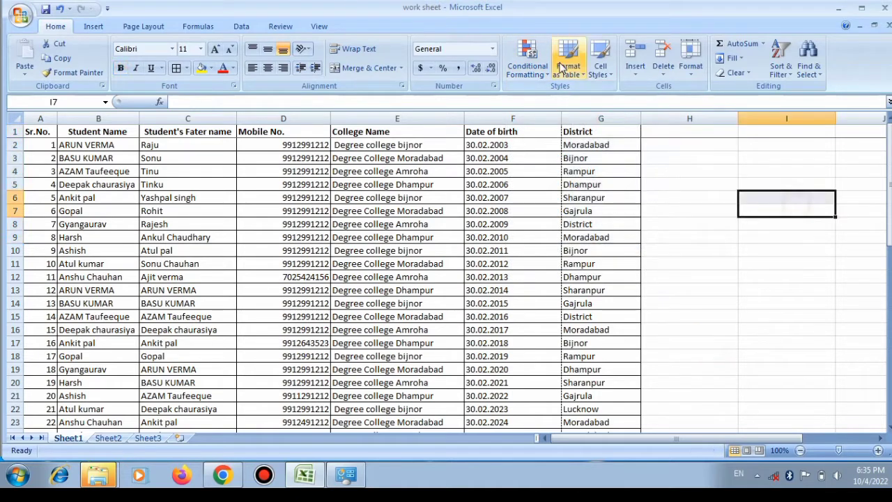
# Step: Set up a Text That Contains highlight rule for MORADABAD on the whole District column
pyautogui.click(586, 117)
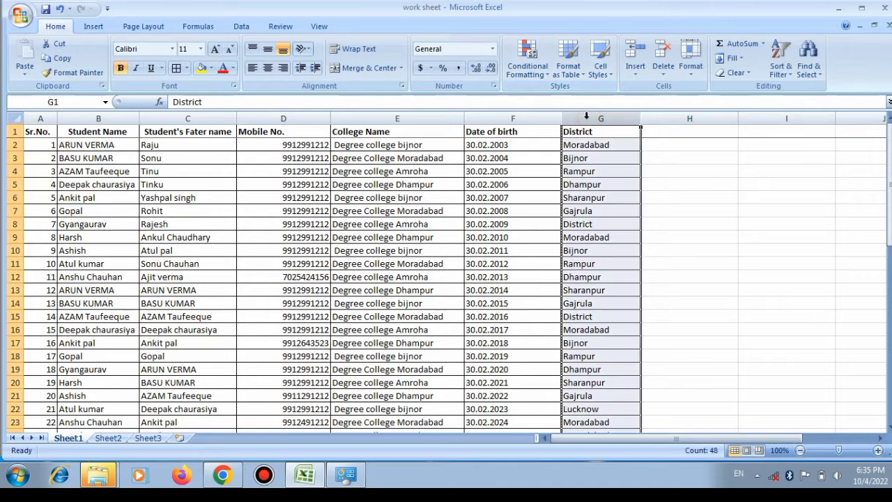
pyautogui.click(524, 78)
pyautogui.moveTo(560, 104)
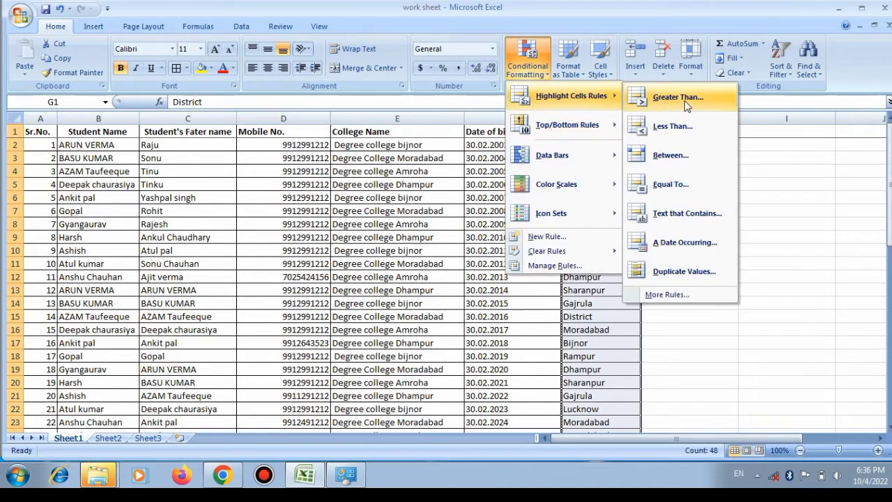
pyautogui.click(688, 215)
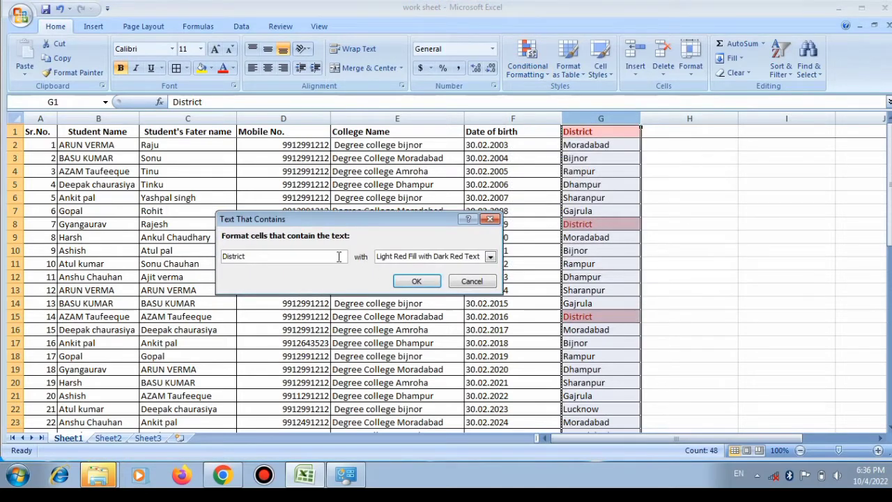
pyautogui.moveTo(337, 256); pyautogui.dragTo(181, 264)
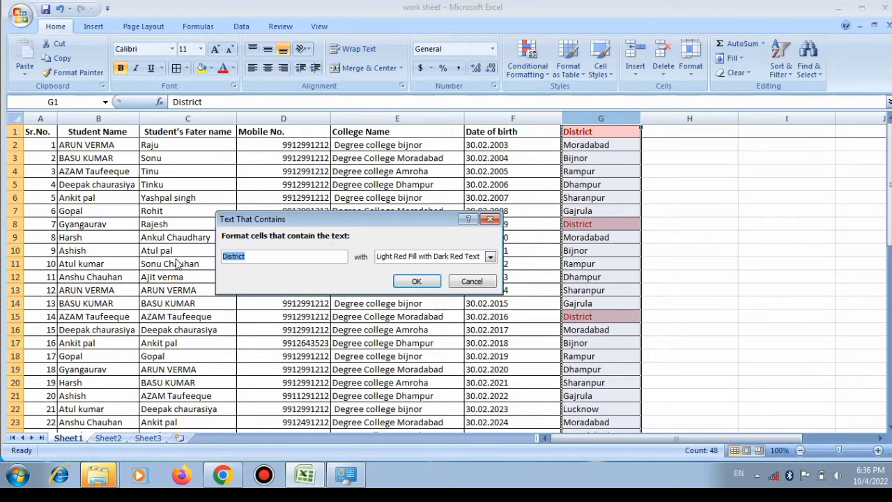
pyautogui.write('mo')
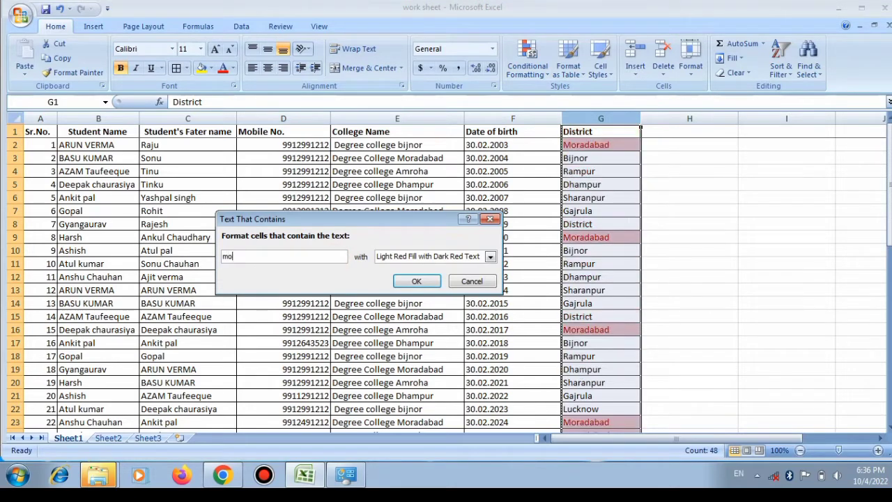
pyautogui.press('BackSpace')
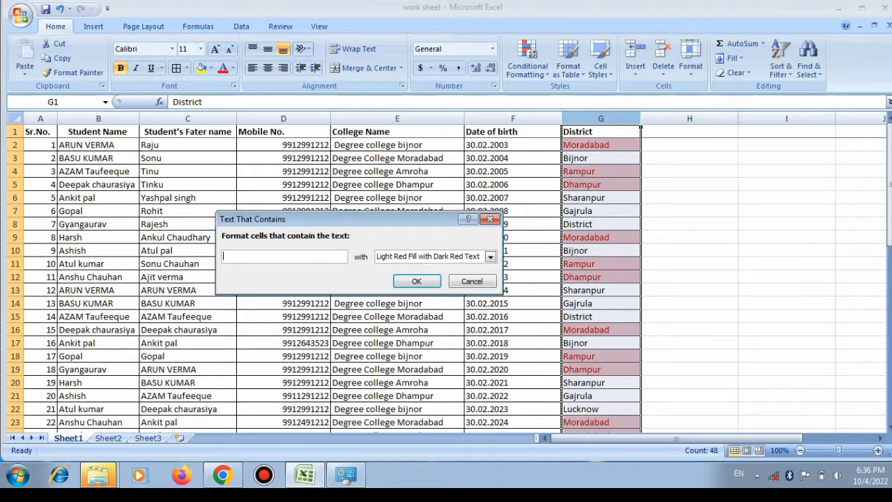
pyautogui.write('MORADABAD')
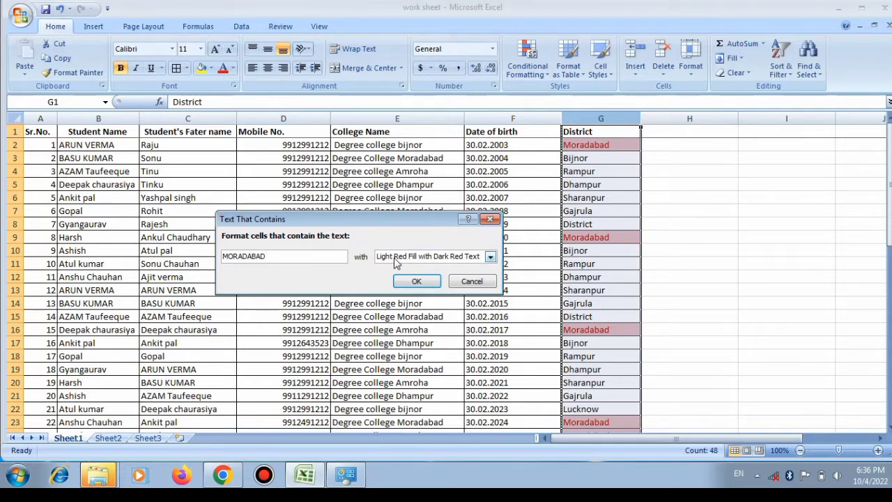
# Step: Try Yellow Fill with Dark Yellow Text and Red Text for the rule, and apply it with Light Red Fill with Dark Red Text
pyautogui.click(490, 257)
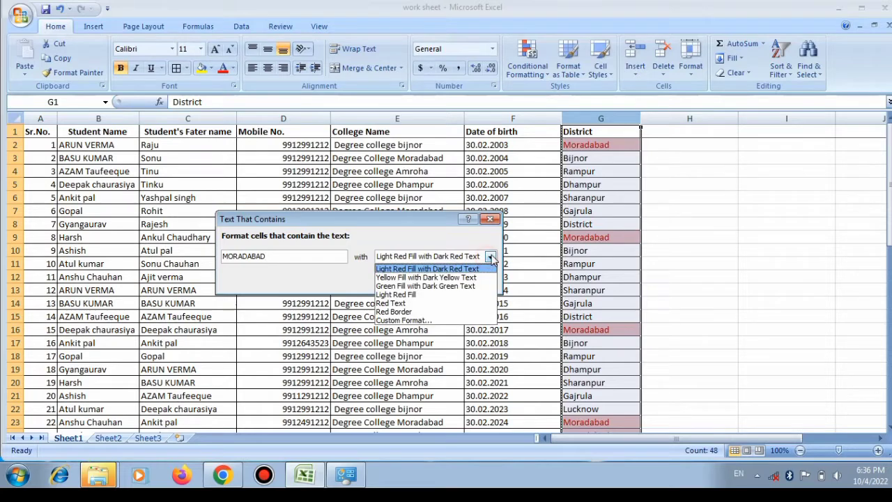
pyautogui.click(456, 280)
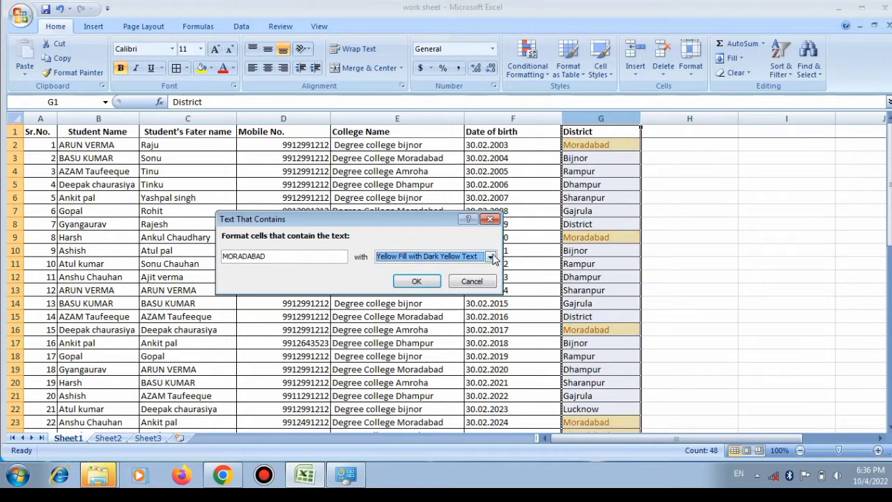
pyautogui.click(490, 257)
pyautogui.click(431, 307)
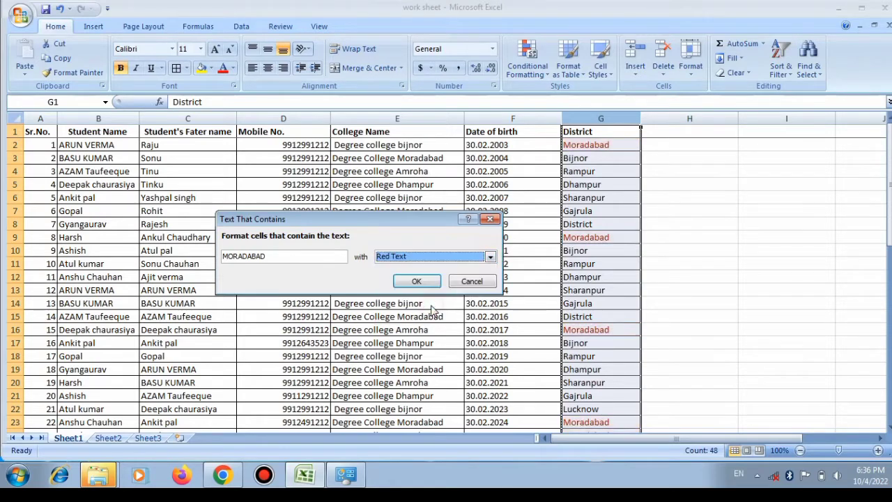
pyautogui.click(491, 257)
pyautogui.click(460, 269)
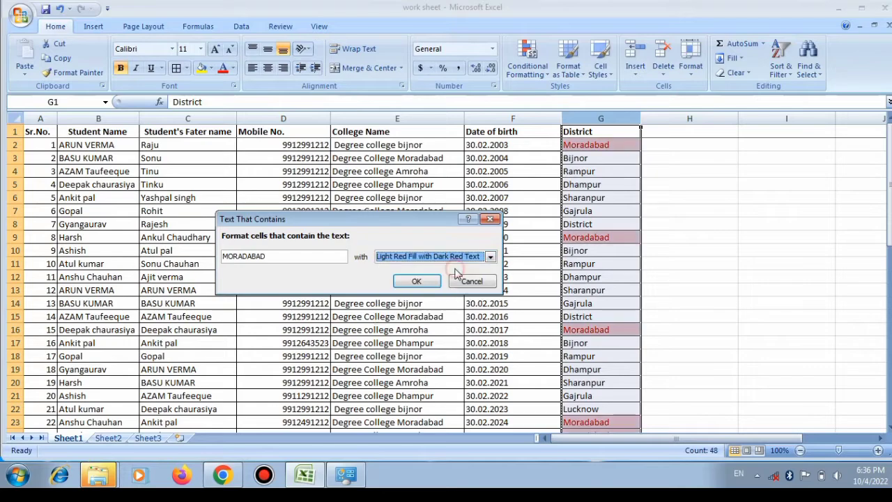
pyautogui.click(416, 282)
pyautogui.click(770, 279)
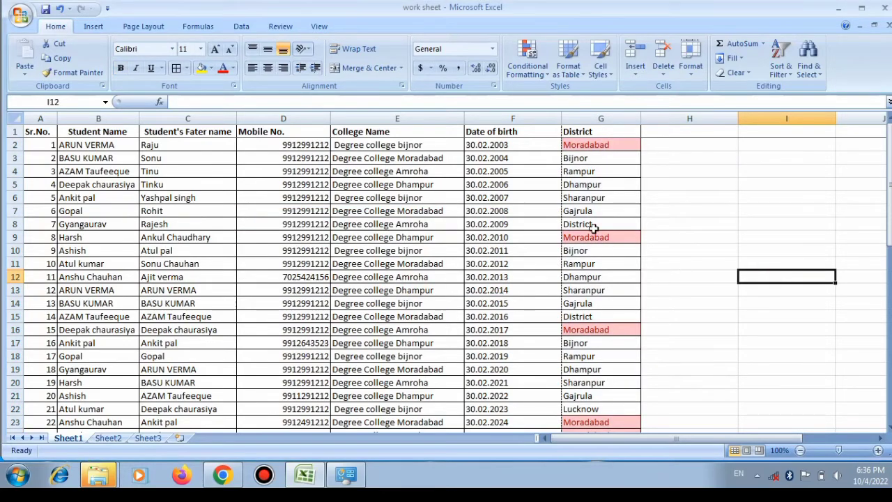
# Step: Look through the District column from the first to the last row to examine which entries are highlighted
pyautogui.scroll(-9, 597, 206)
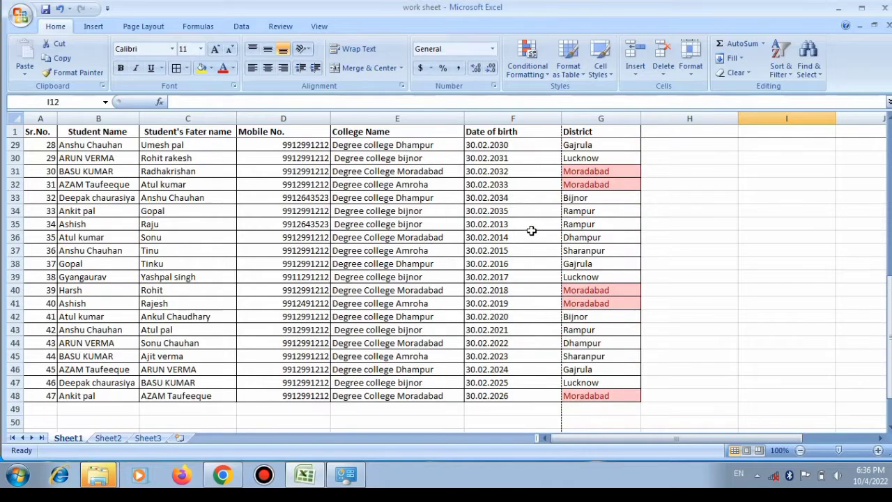
pyautogui.scroll(-6, 531, 230)
pyautogui.scroll(15, 531, 230)
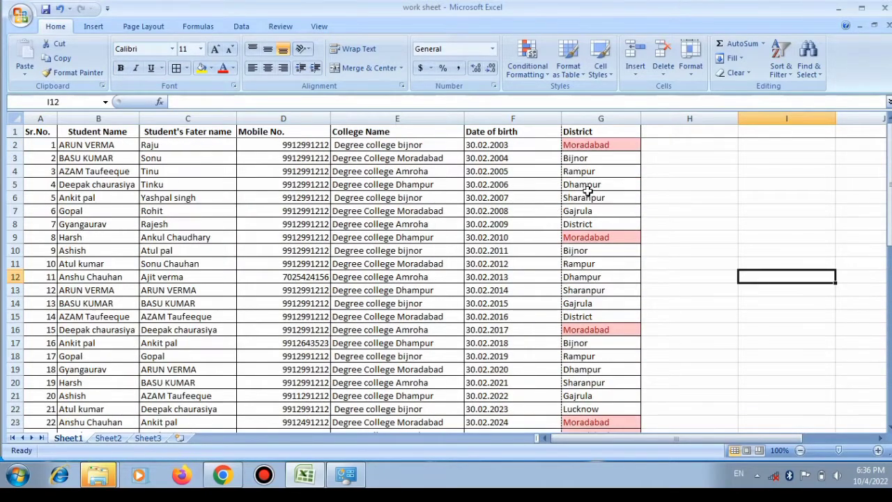
pyautogui.scroll(-6, 623, 249)
pyautogui.scroll(5, 617, 235)
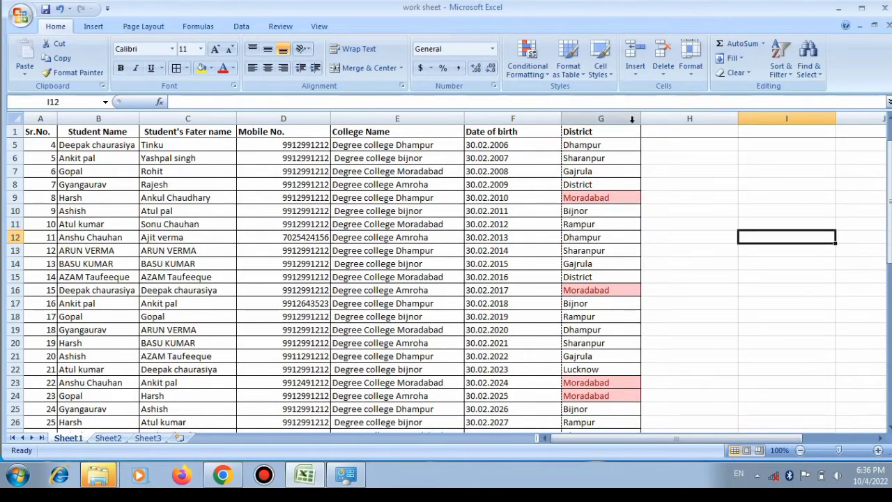
pyautogui.click(616, 119)
pyautogui.scroll(-16, 617, 213)
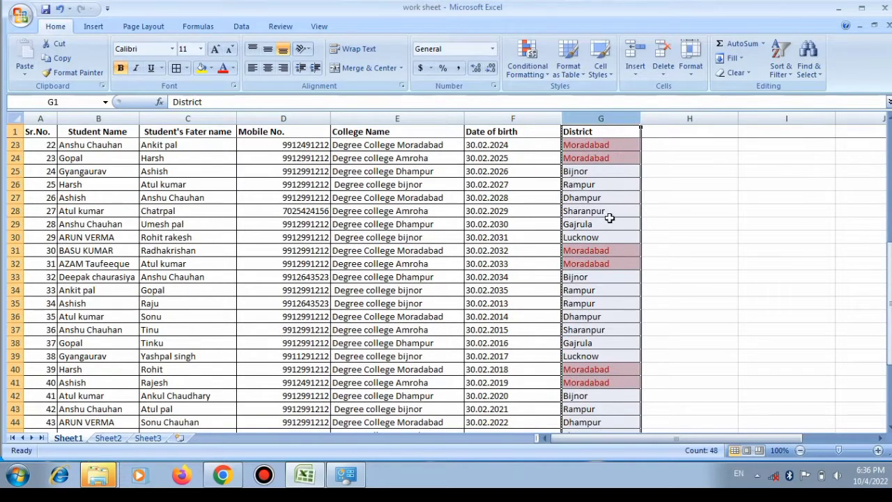
pyautogui.scroll(17, 623, 287)
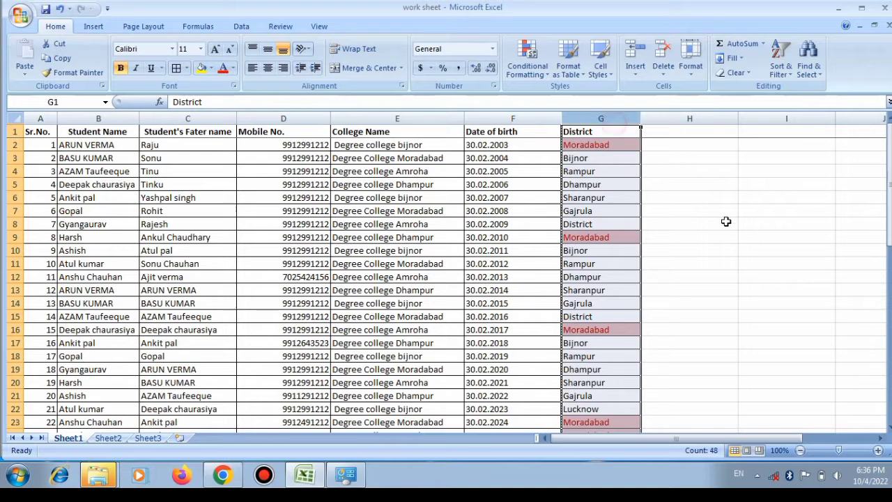
# Step: Apply a Text That Contains highlight rule for one student's first name to the whole Student Name column, using Light Red Fill with Dark Red Text
pyautogui.moveTo(729, 220); pyautogui.dragTo(727, 210)
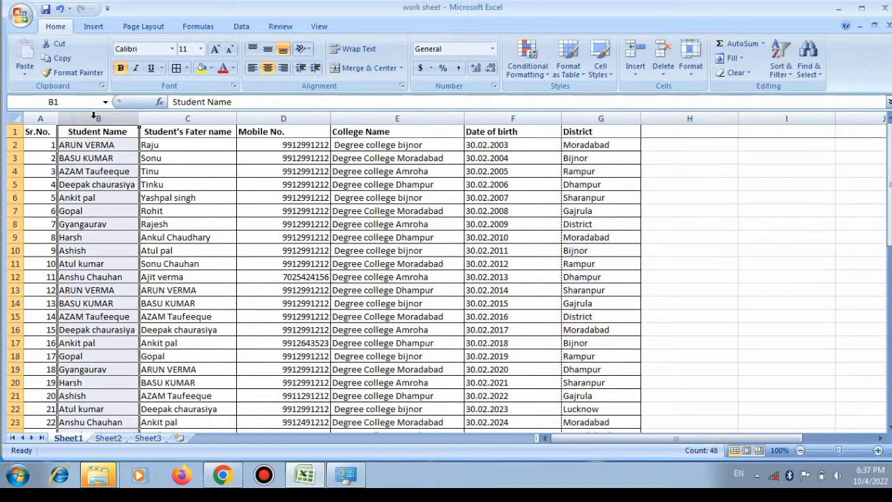
pyautogui.click(528, 76)
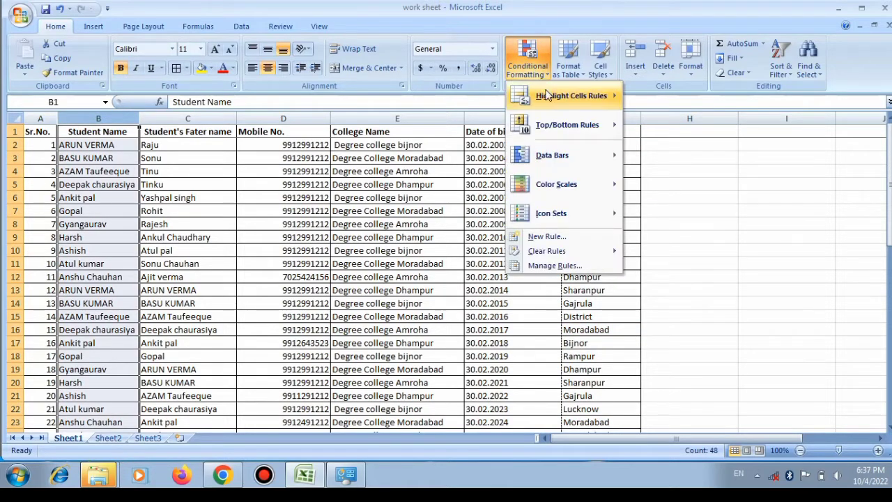
pyautogui.moveTo(551, 213)
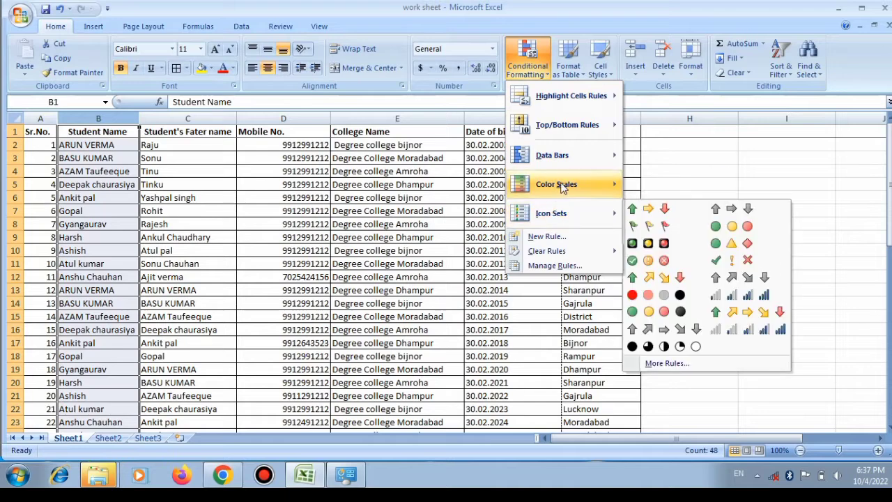
pyautogui.moveTo(562, 189)
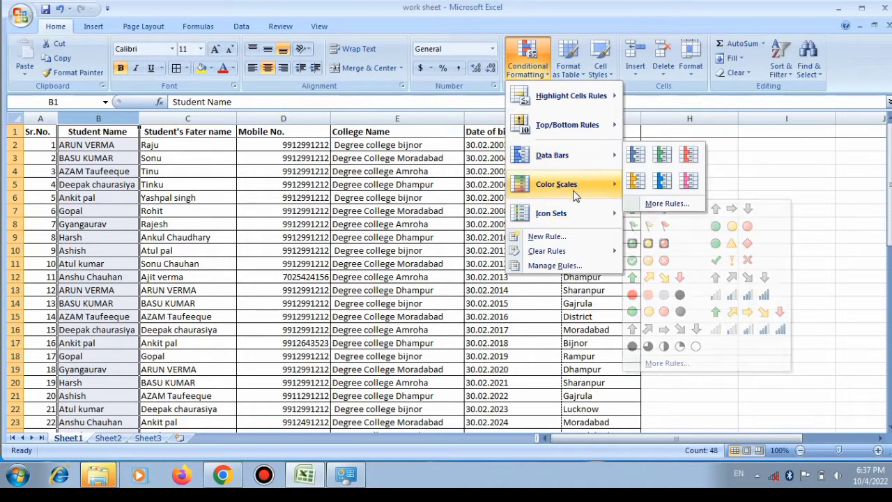
pyautogui.moveTo(615, 96)
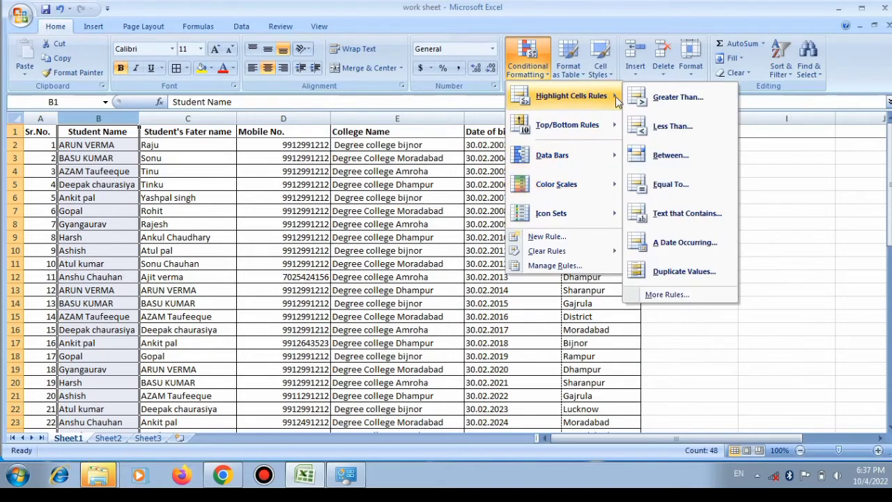
pyautogui.click(670, 214)
pyautogui.moveTo(287, 256); pyautogui.dragTo(209, 264)
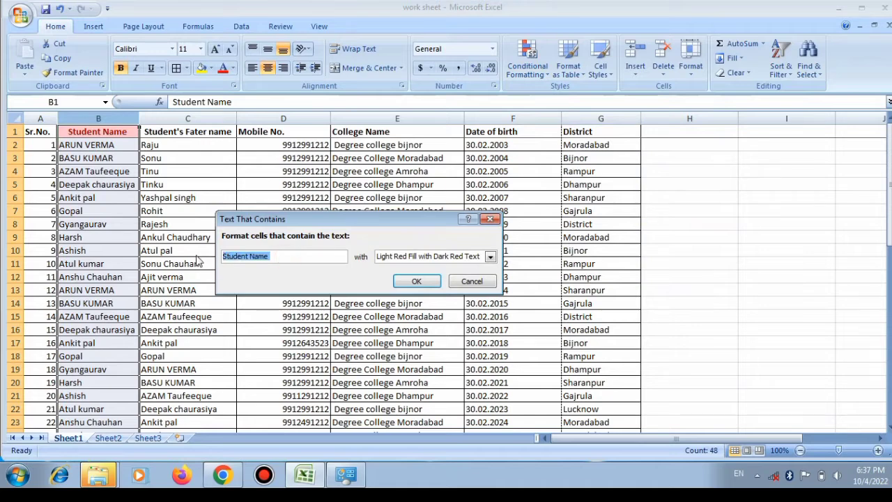
pyautogui.write('GOPAL')
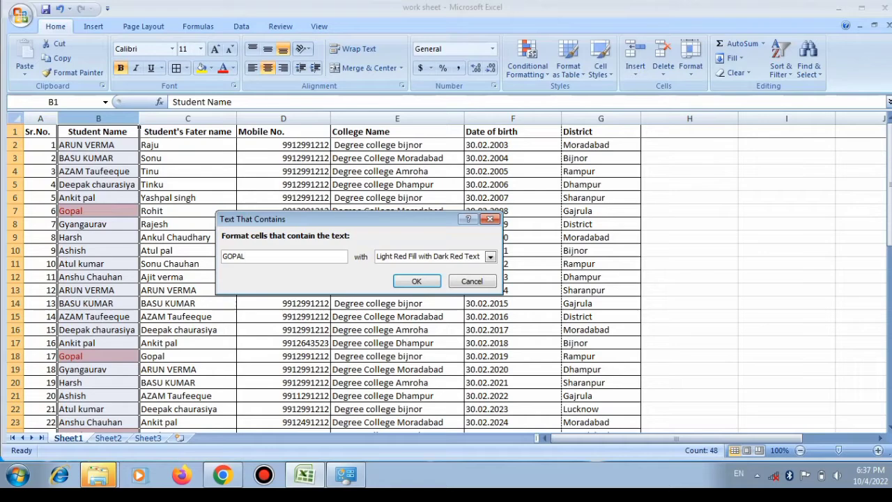
pyautogui.click(416, 281)
# Step: Look through the Student Name column from the first to the last row to examine which entries are highlighted
pyautogui.scroll(-3, 114, 268)
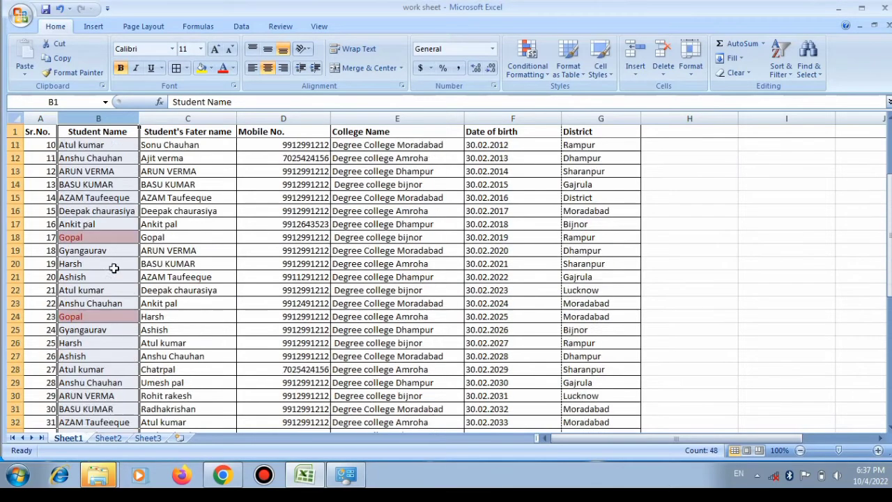
pyautogui.scroll(-2, 118, 265)
pyautogui.scroll(5, 141, 259)
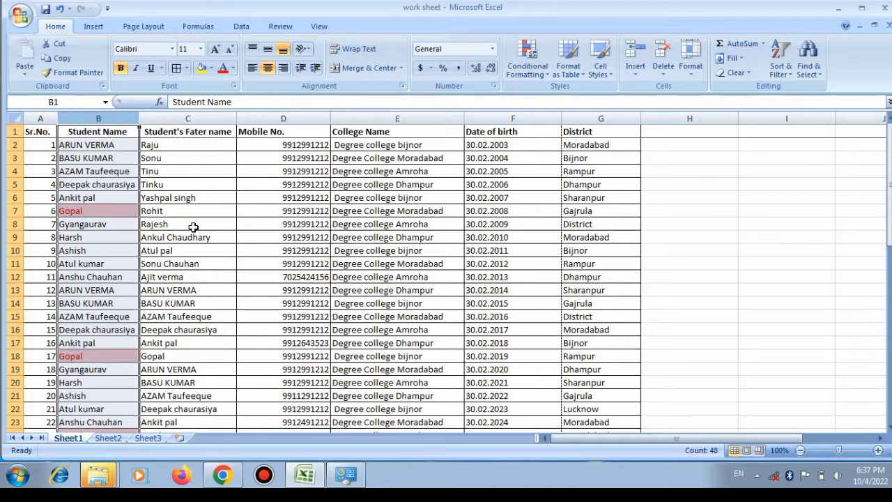
pyautogui.scroll(-5, 153, 230)
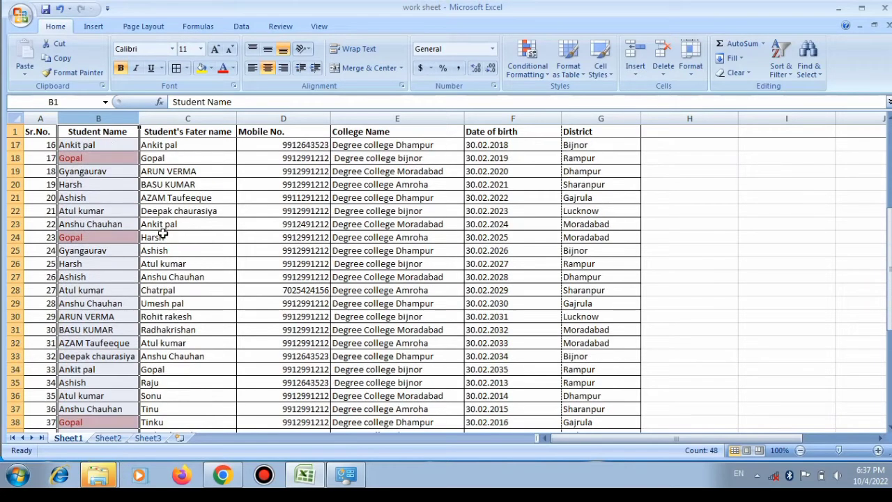
pyautogui.scroll(5, 185, 202)
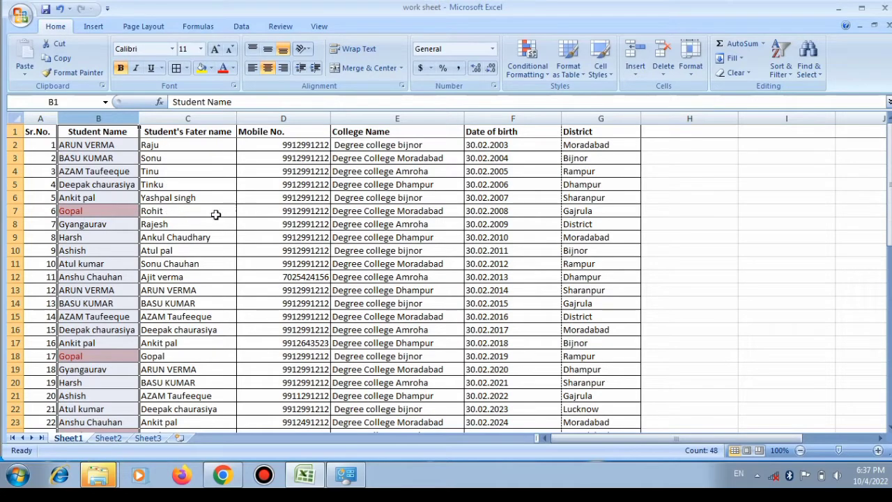
pyautogui.scroll(-2, 162, 278)
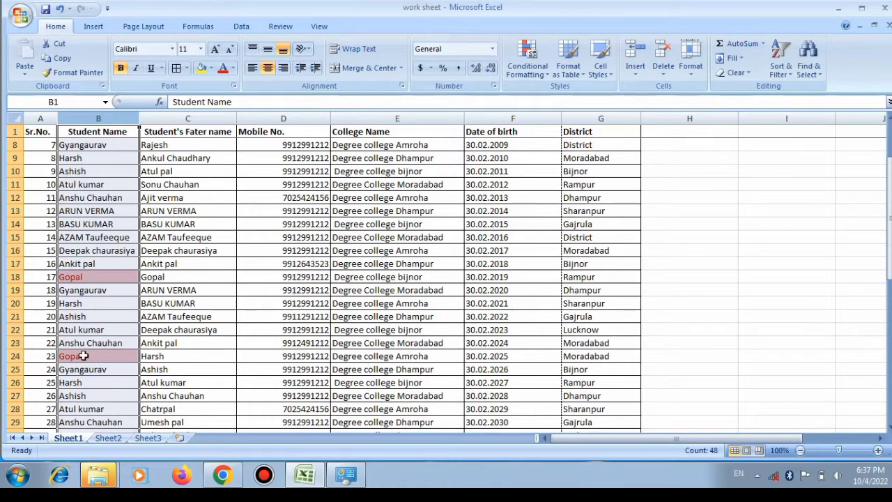
pyautogui.scroll(-4, 111, 344)
pyautogui.scroll(-4, 152, 385)
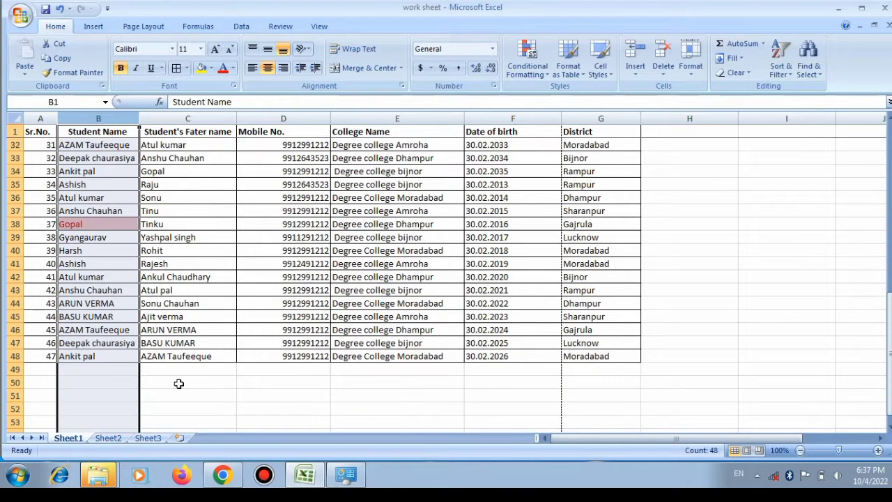
pyautogui.scroll(6, 192, 225)
pyautogui.scroll(4, 198, 223)
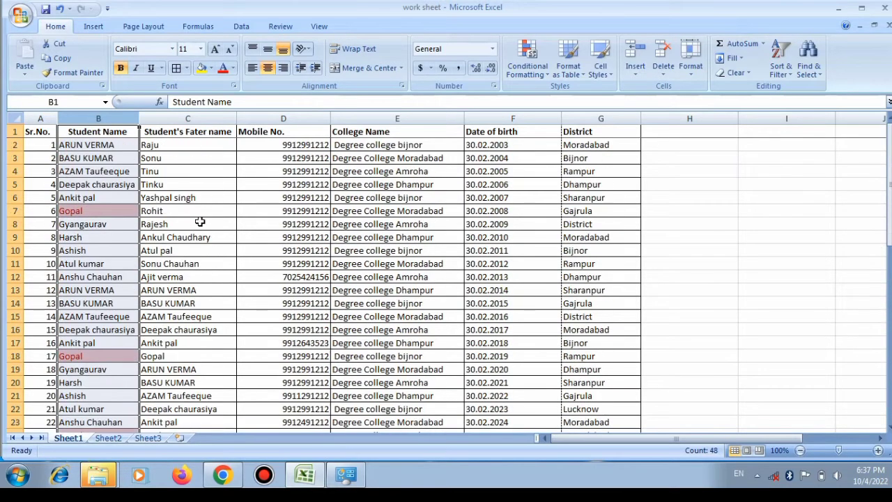
pyautogui.scroll(-7, 199, 224)
pyautogui.scroll(7, 209, 216)
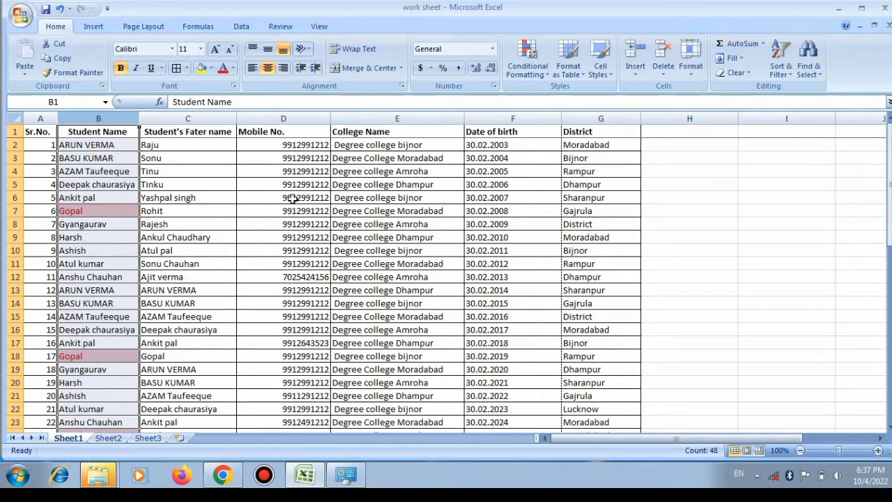
# Step: Clear the conditional formatting rules from the entire sheet and deselect the Student Name column
pyautogui.click(527, 68)
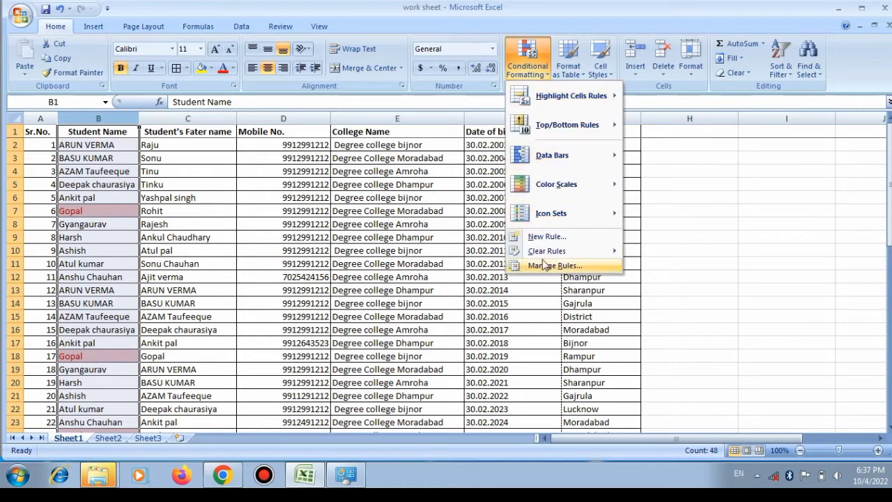
pyautogui.moveTo(543, 257)
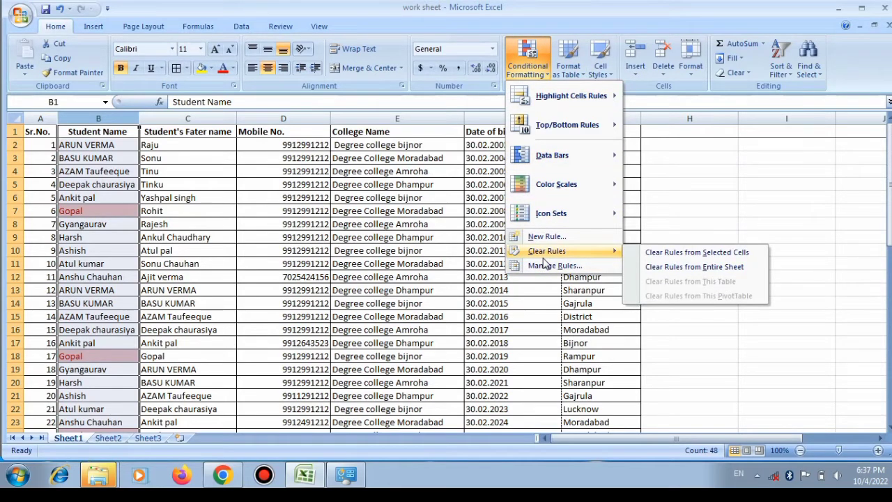
pyautogui.click(649, 268)
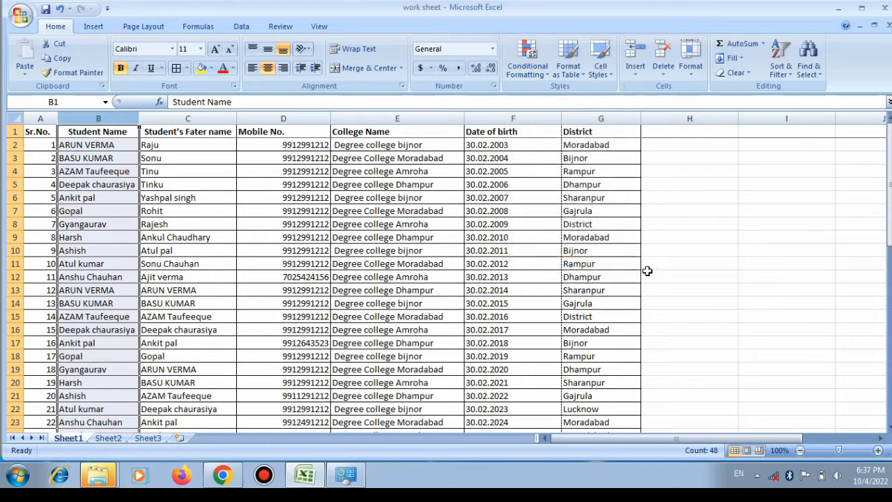
pyautogui.click(744, 260)
# Step: Check the student rows for remaining highlights and save the workbook
pyautogui.scroll(-9, 104, 160)
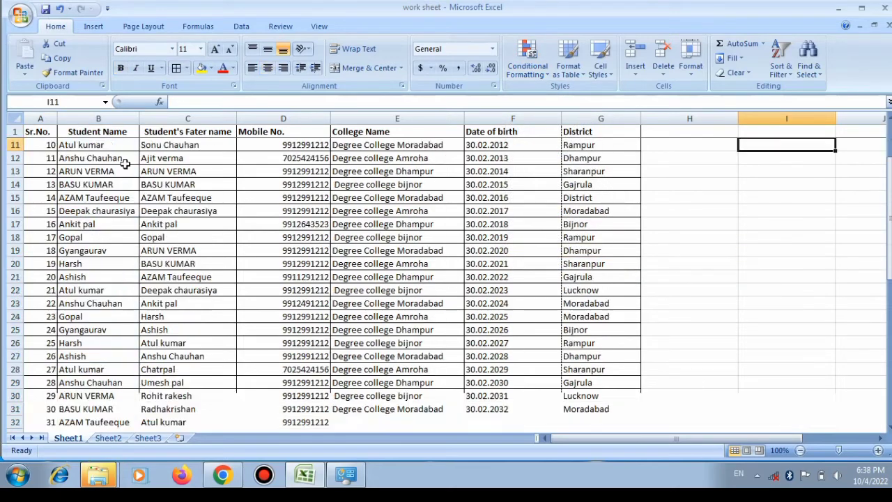
pyautogui.scroll(9, 216, 184)
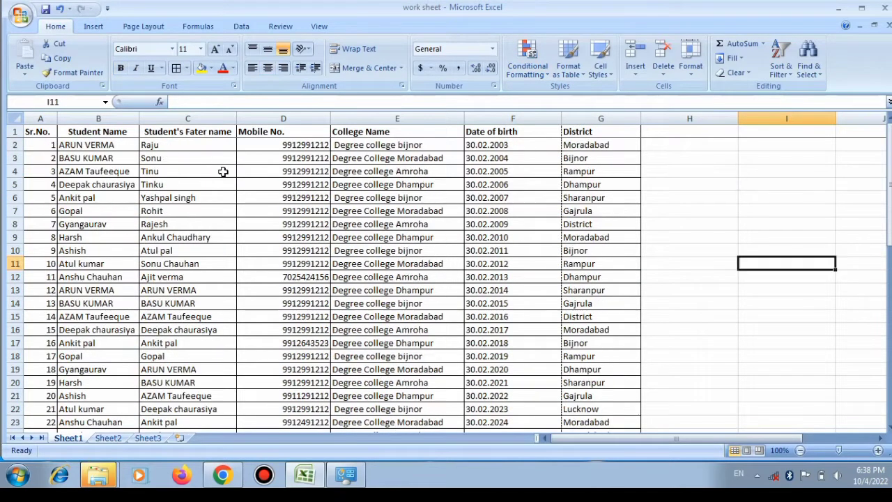
pyautogui.click(44, 9)
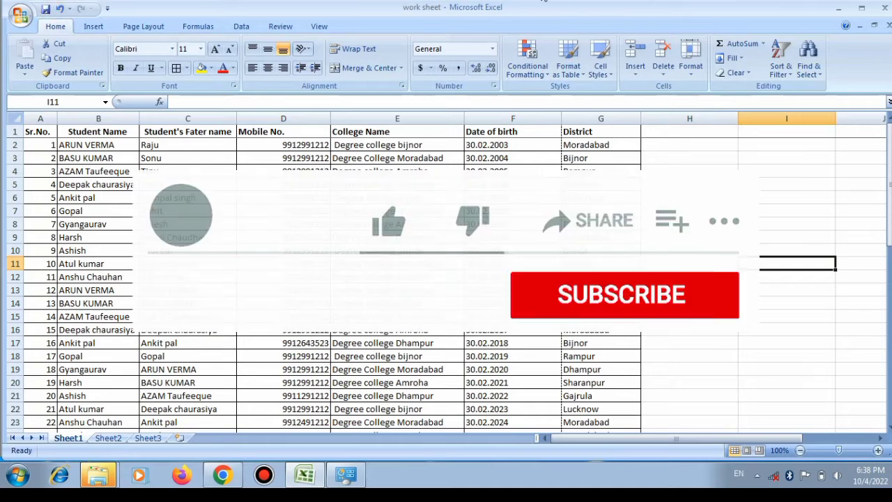